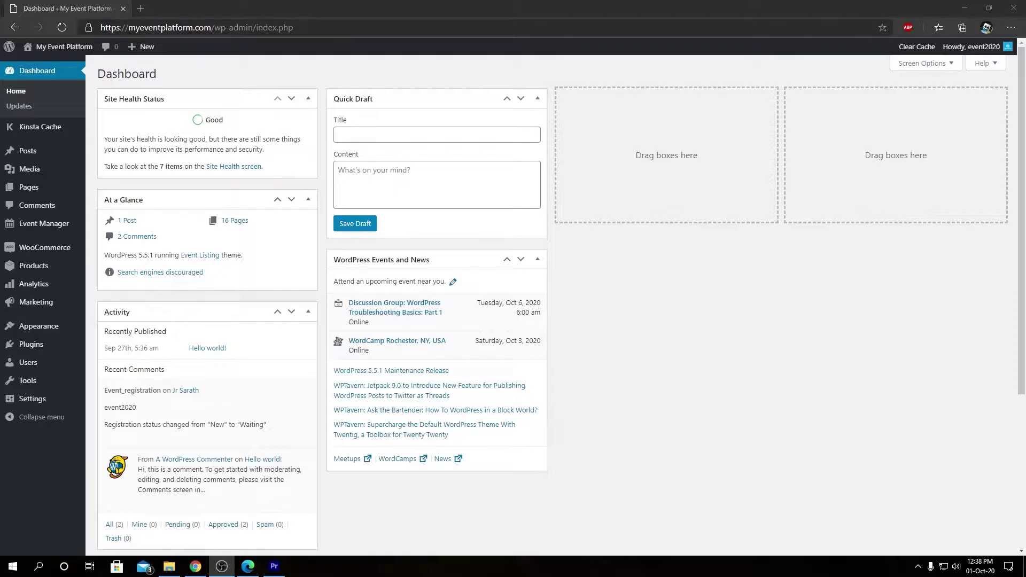
- Open Event Manager Settings on the Google Maps General Settings tab and review the language field's help text
click(914, 413)
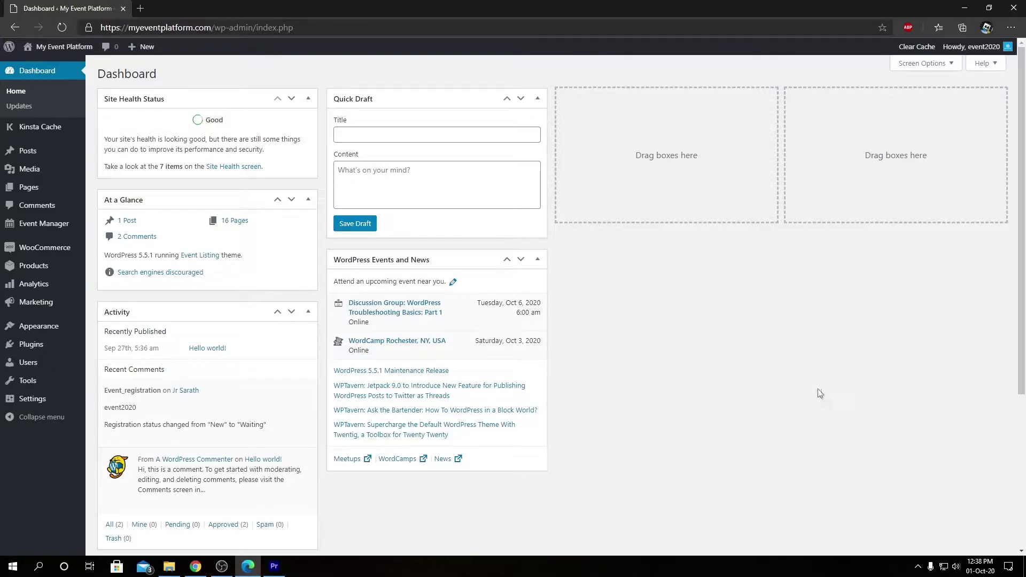
mouse_move(77, 232)
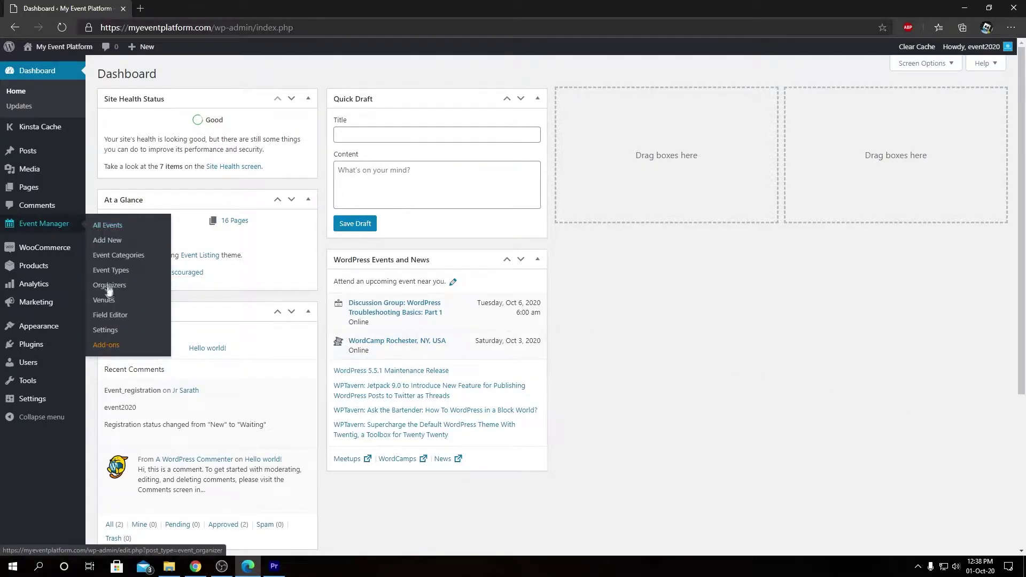
click(105, 331)
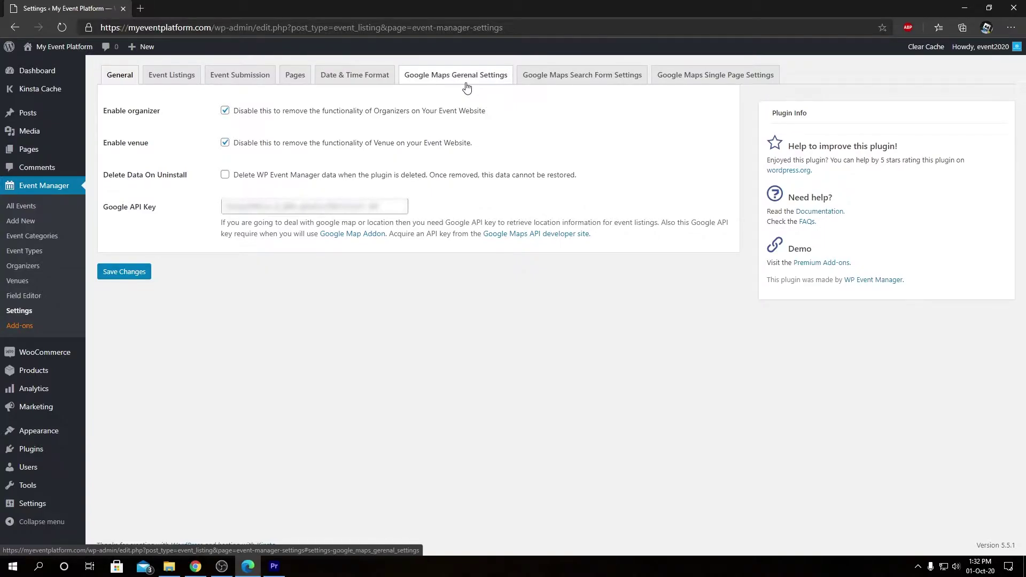
click(467, 88)
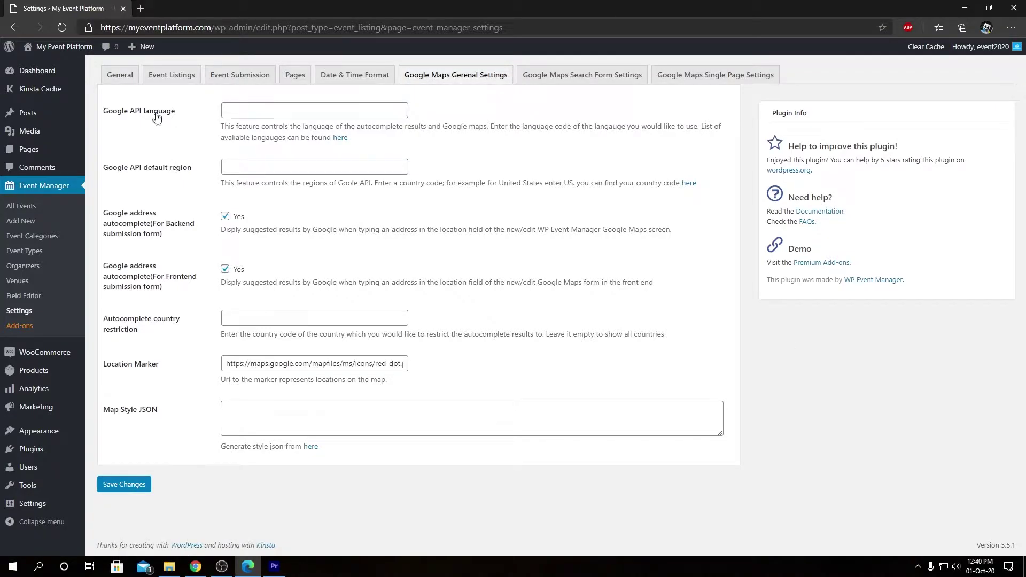
drag(235, 126, 335, 137)
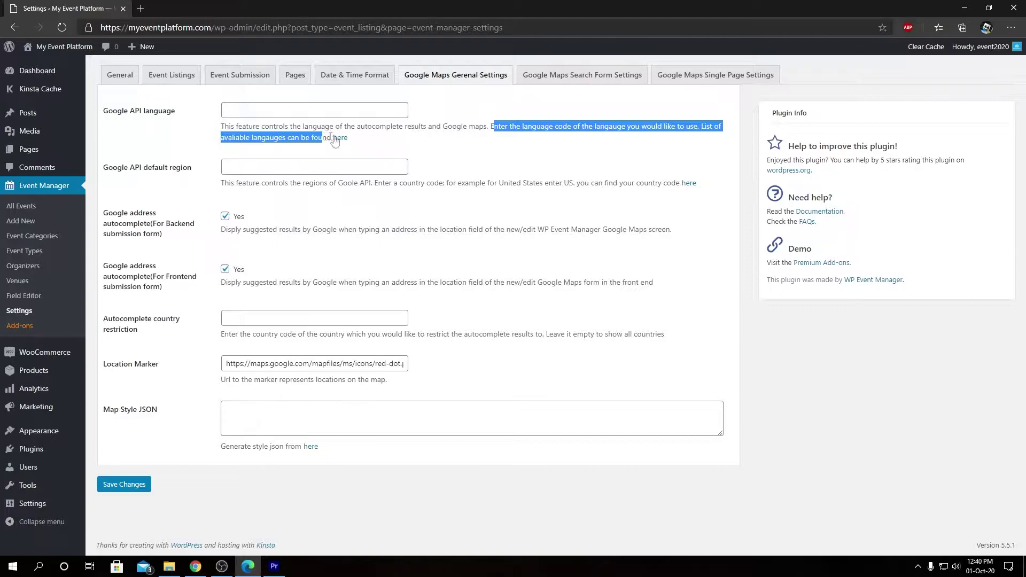
click(336, 137)
- Open the ISO 639-1 language code list in a new tab and select English's code 'en'
right_click(341, 138)
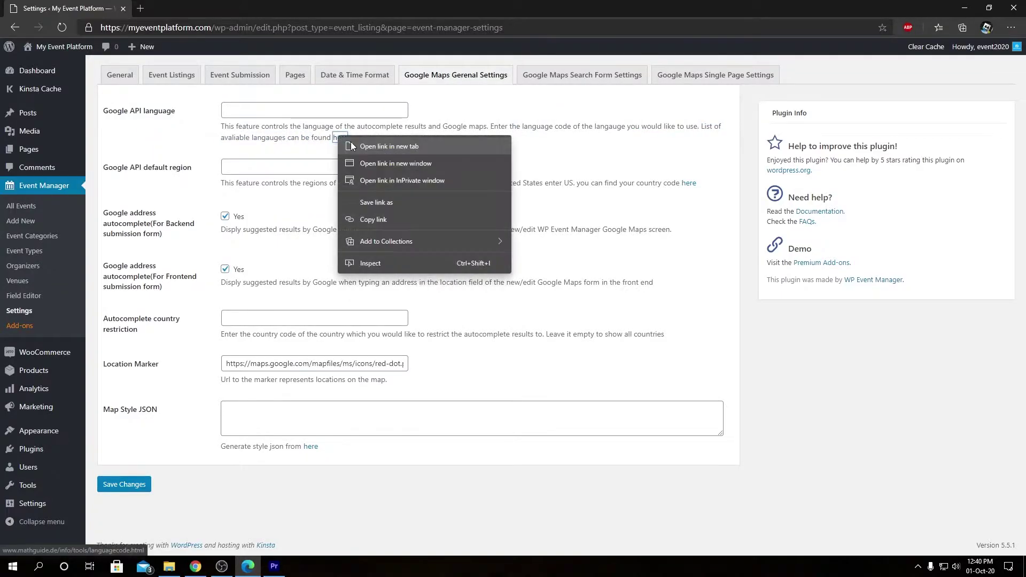
click(374, 146)
click(204, 14)
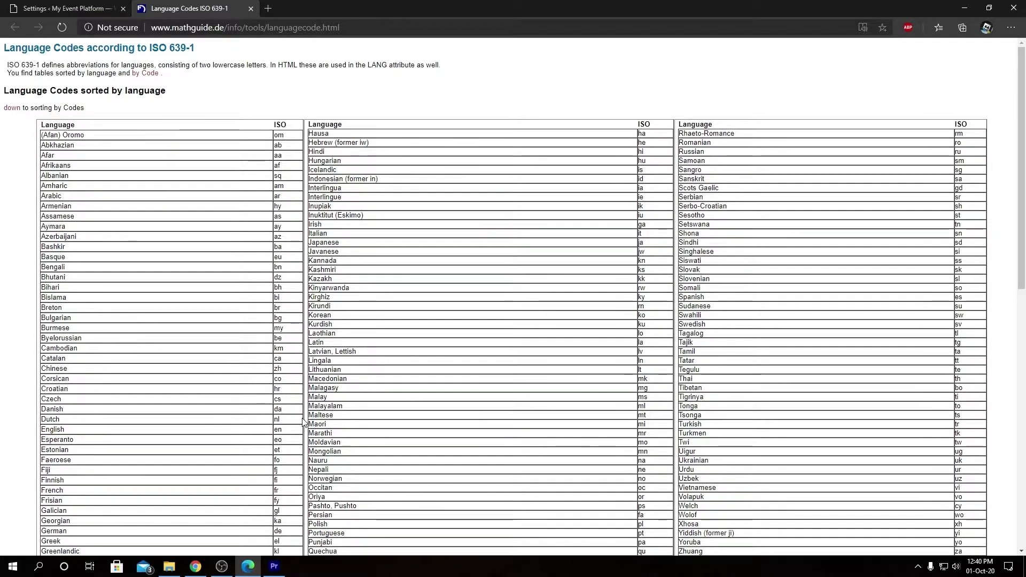
key(ctrl+f)
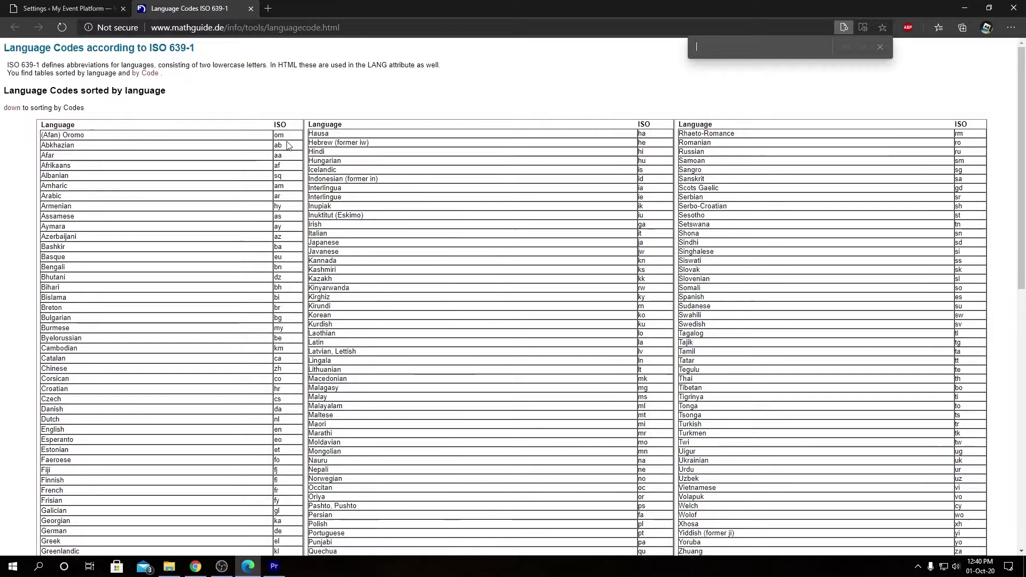
click(880, 47)
double_click(278, 429)
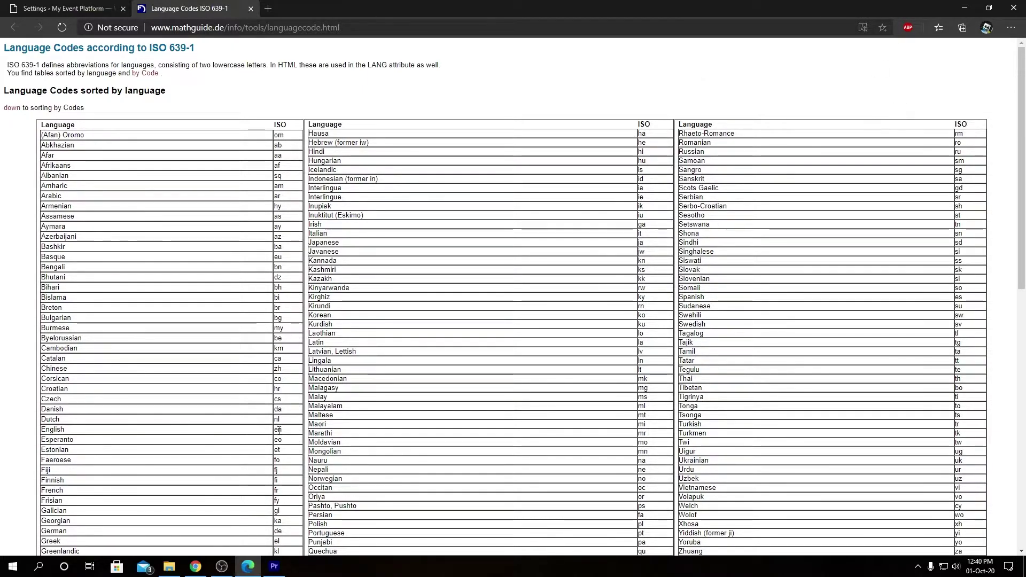
- Back in the plugin settings, enter 'en' as the Google API language and focus the default region field
key(ctrl+Tab)
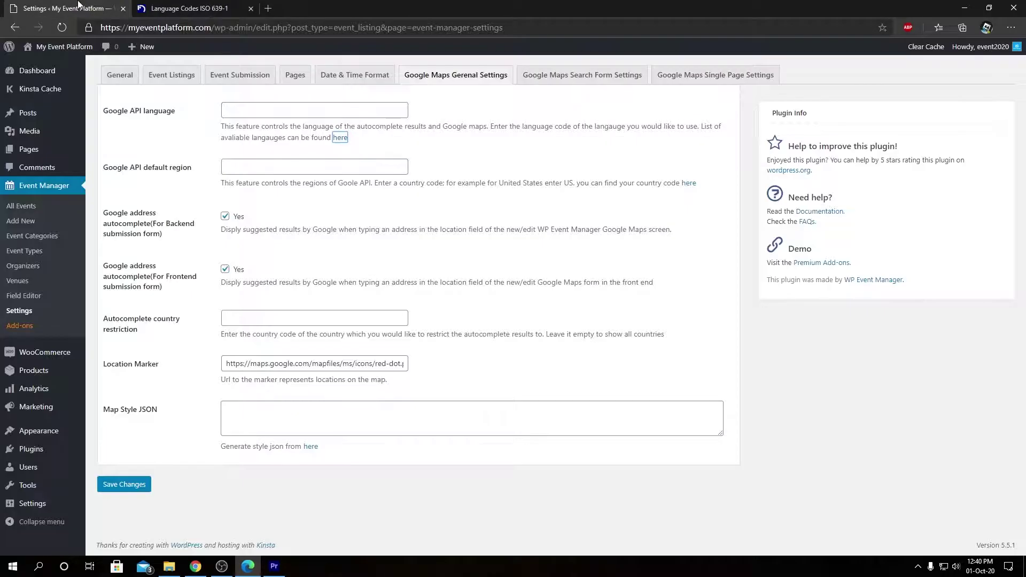
click(259, 110)
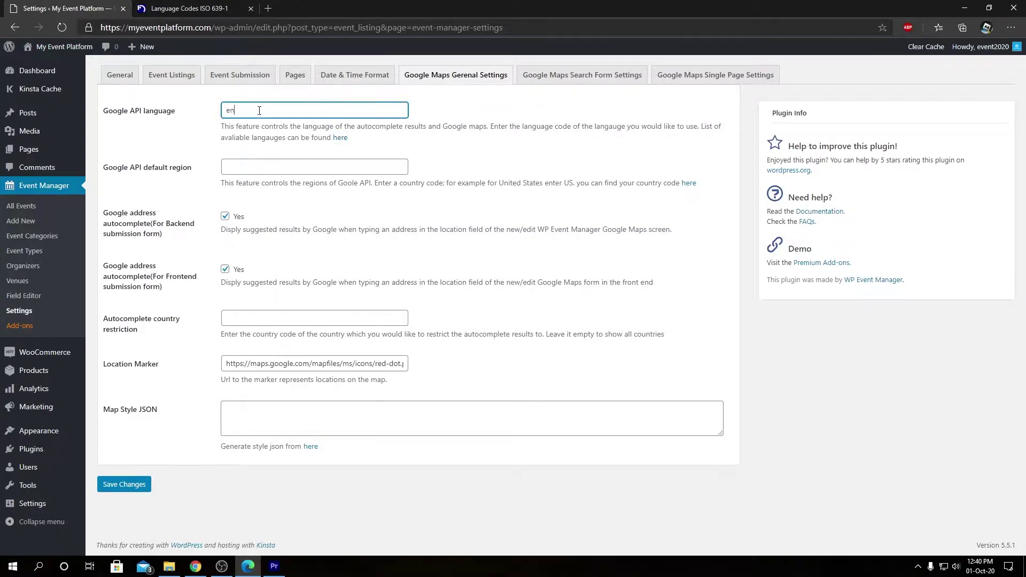
click(400, 143)
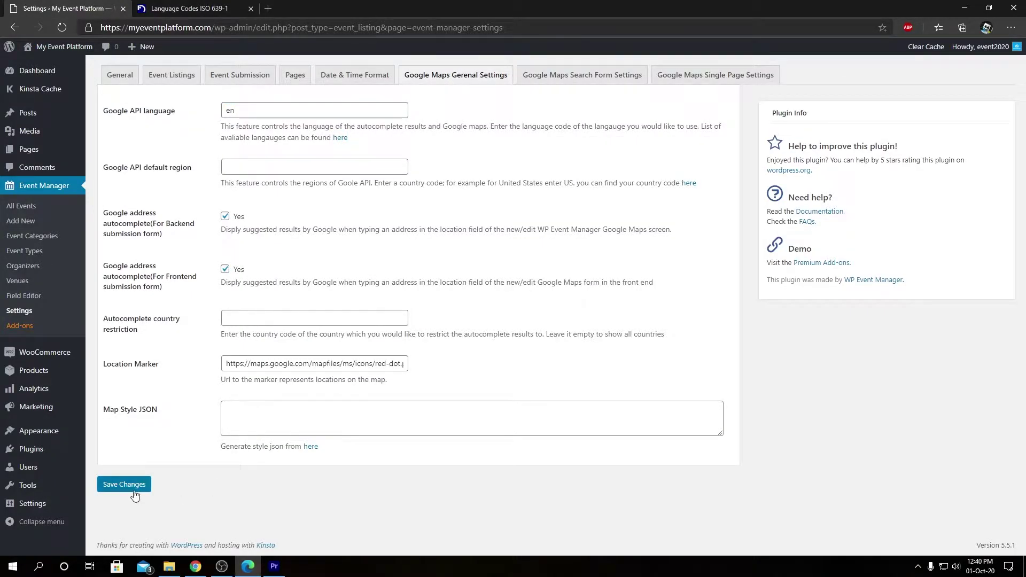
click(260, 110)
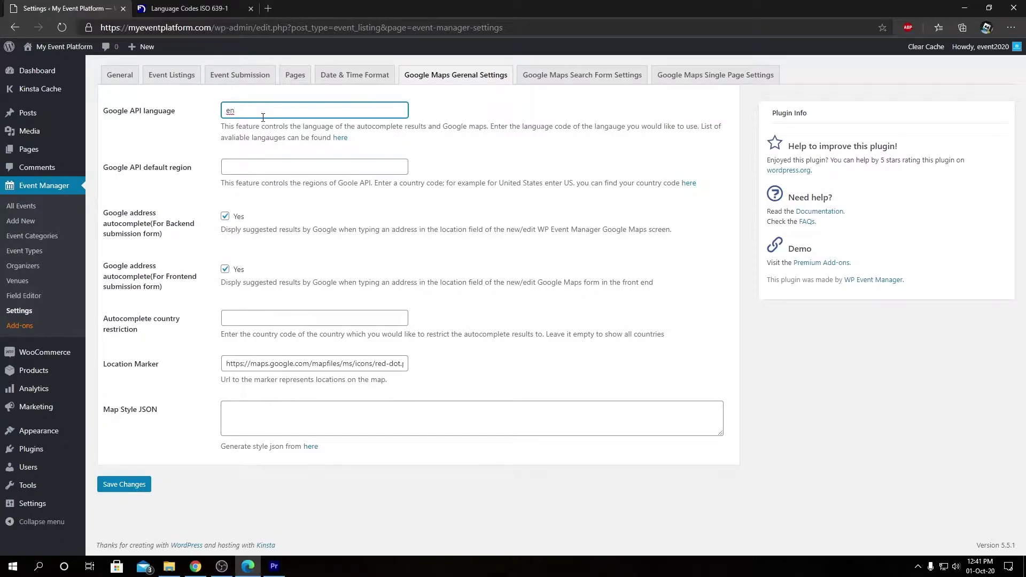
drag(365, 127, 396, 129)
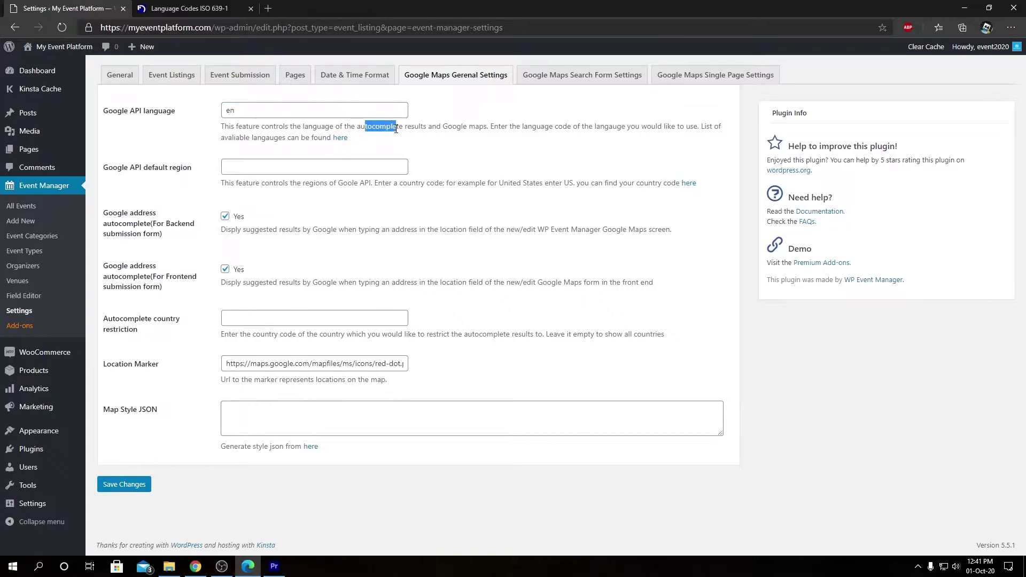
click(256, 115)
double_click(279, 109)
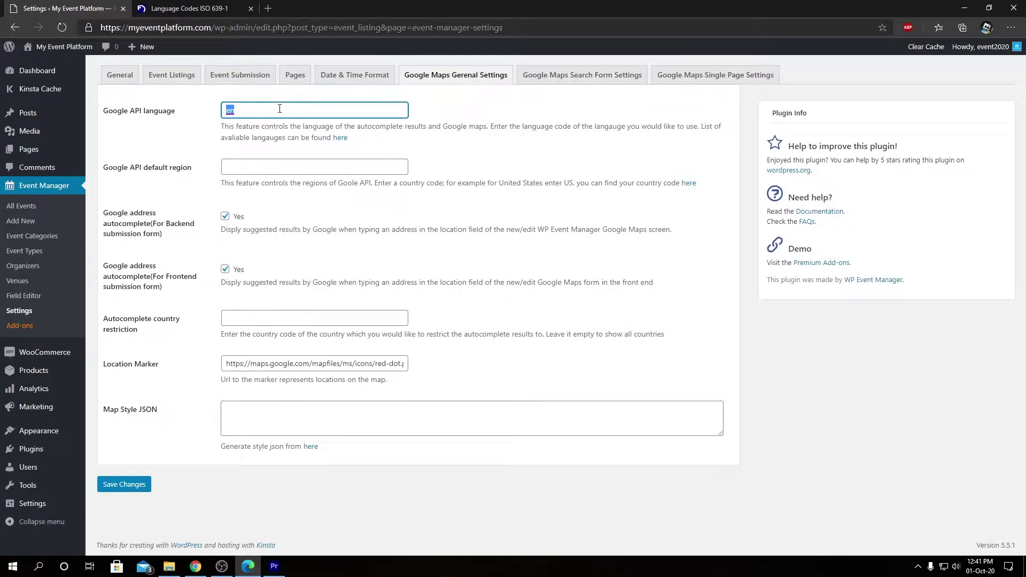
click(372, 200)
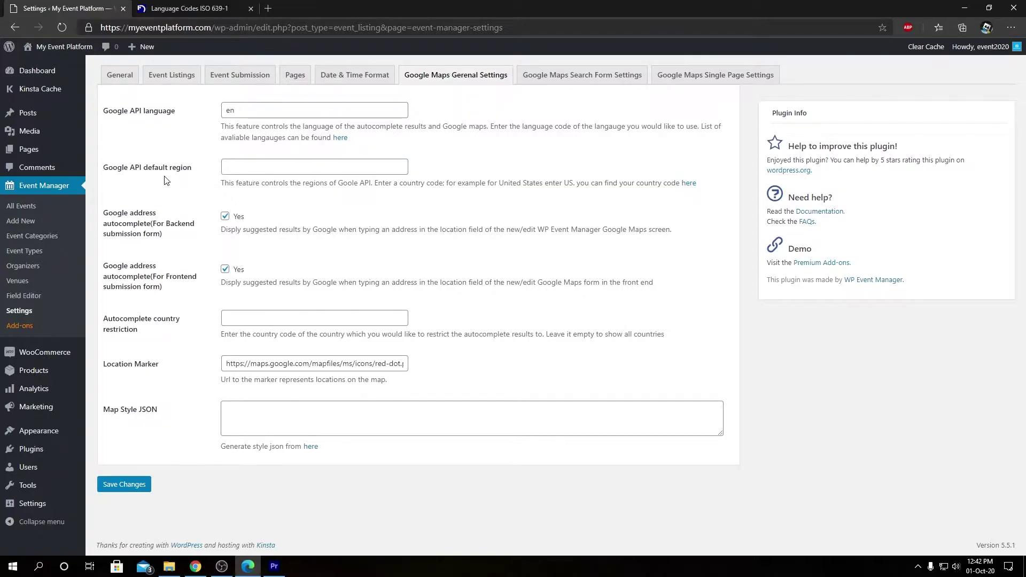
click(303, 169)
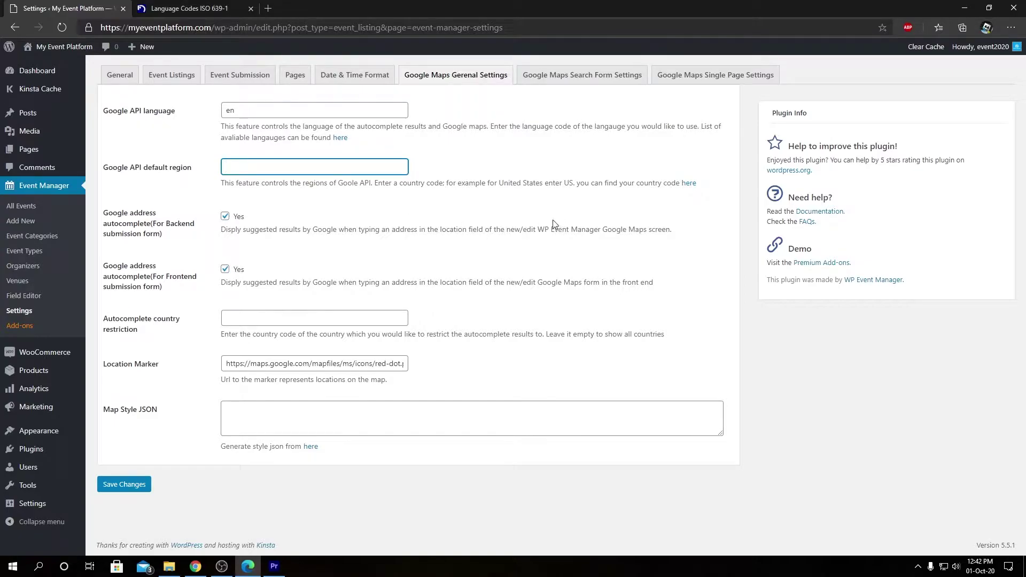
- Search 'india' on CountryCode.org and open India's page showing ISO code IN and calling code 91
right_click(688, 186)
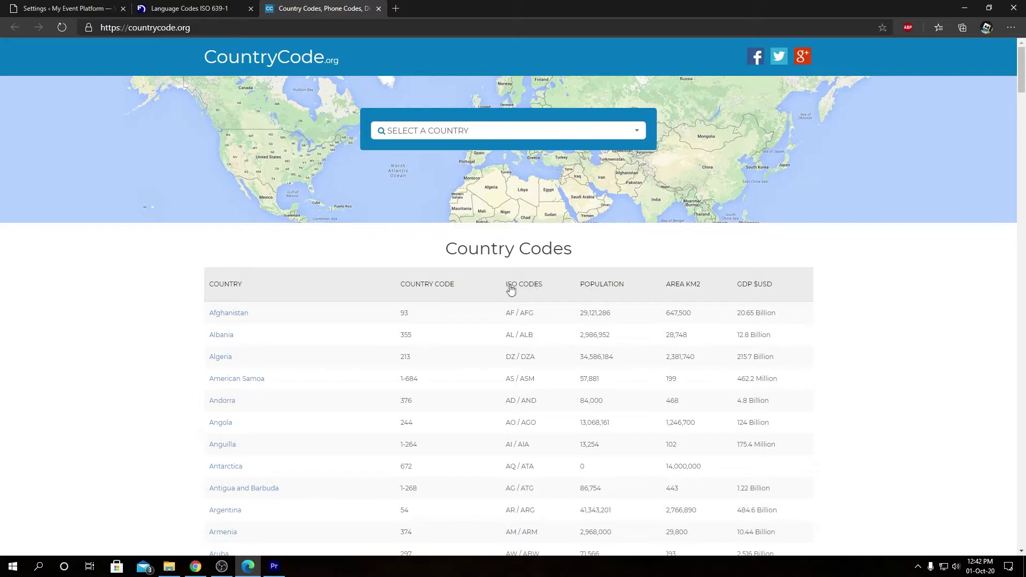
double_click(509, 315)
click(532, 319)
double_click(405, 315)
click(455, 134)
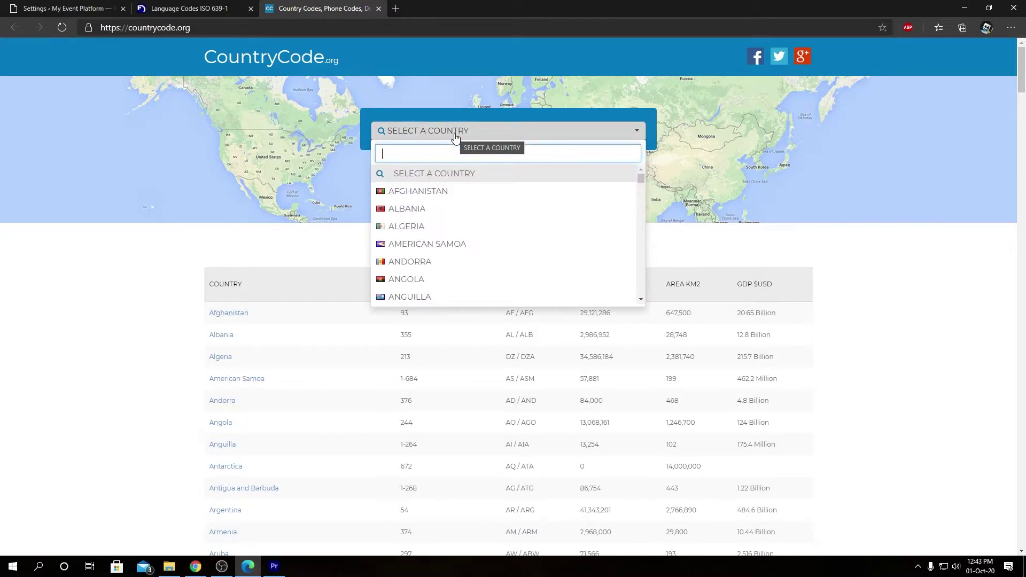
text(india)
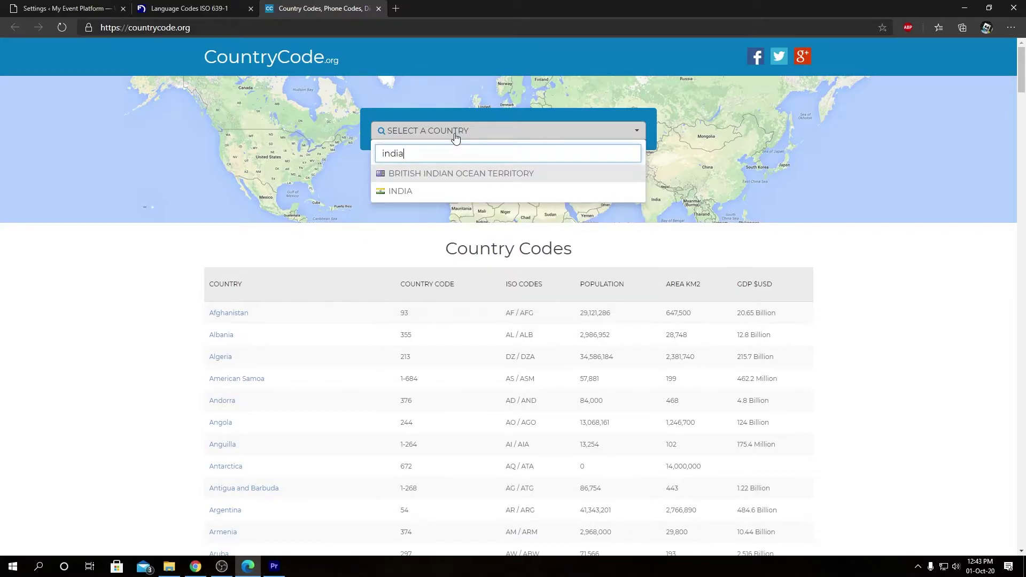
click(419, 190)
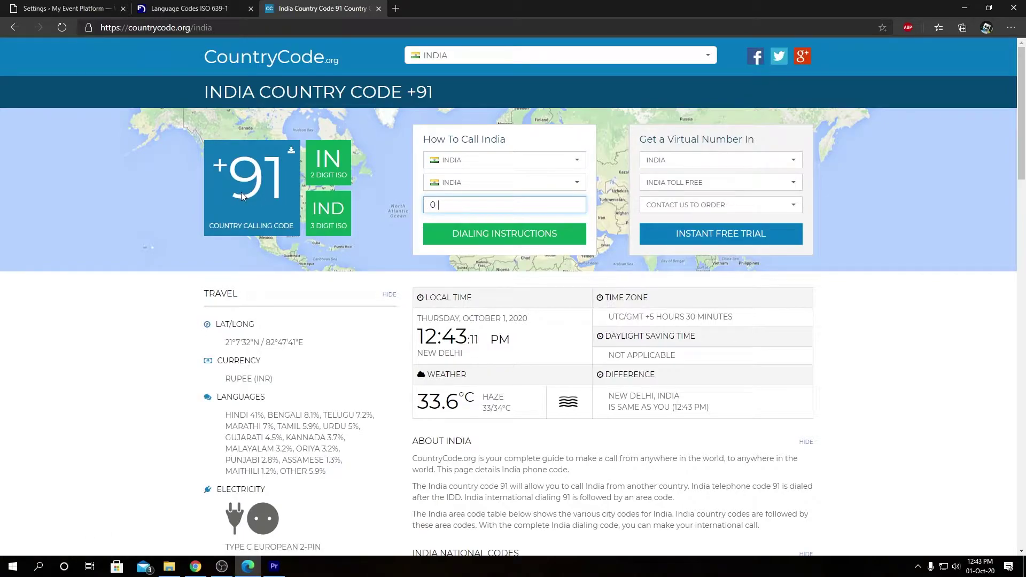
drag(241, 191, 278, 190)
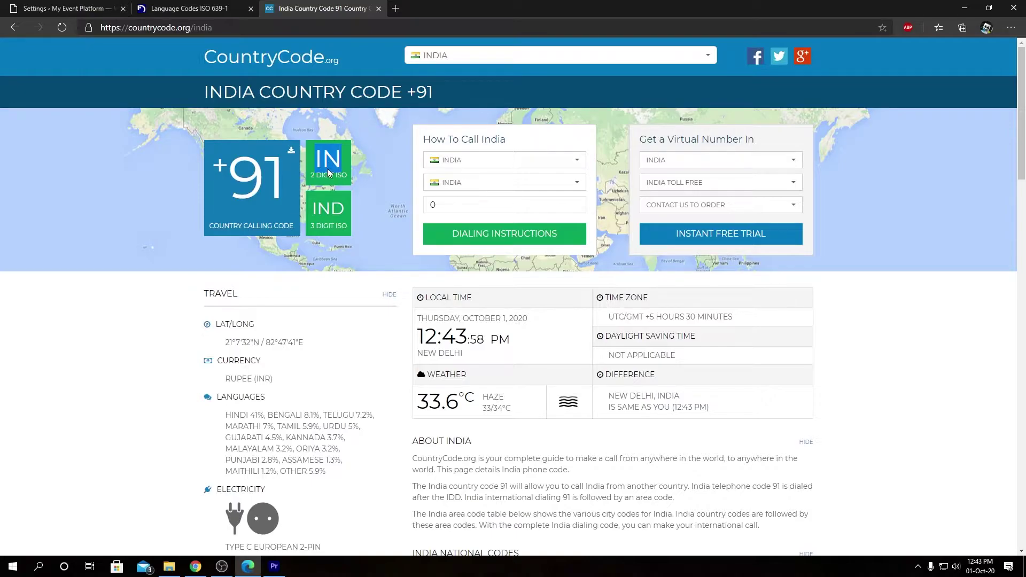
- Enter IN as the Google API default region and open Add New Event in a new tab
click(65, 8)
click(297, 167)
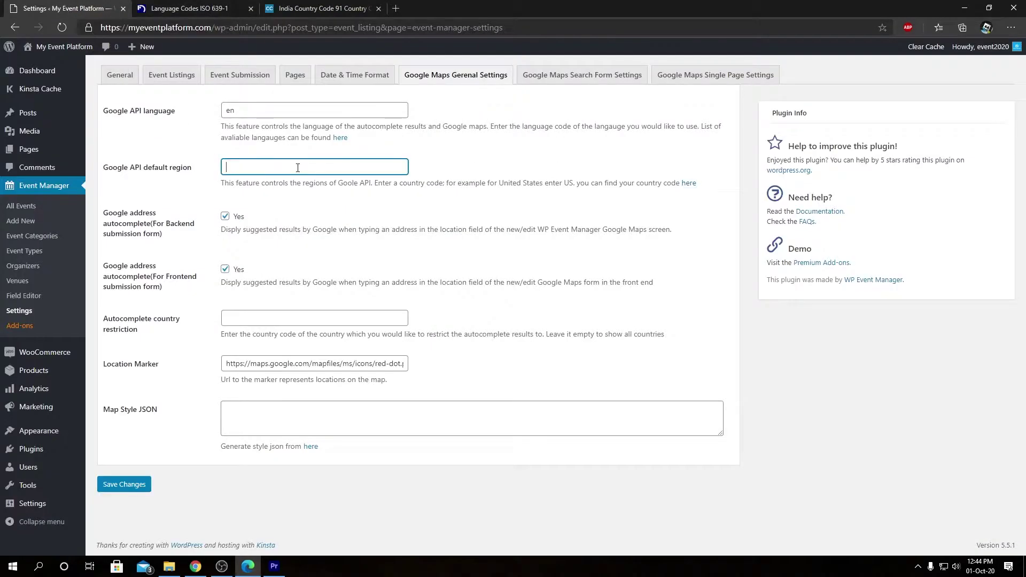
click(325, 201)
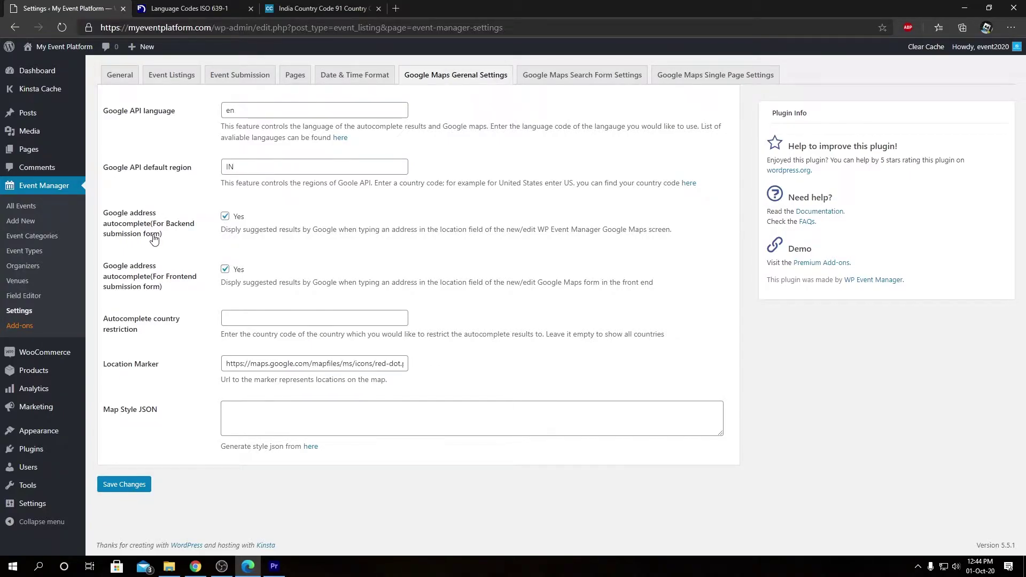
right_click(30, 222)
click(56, 233)
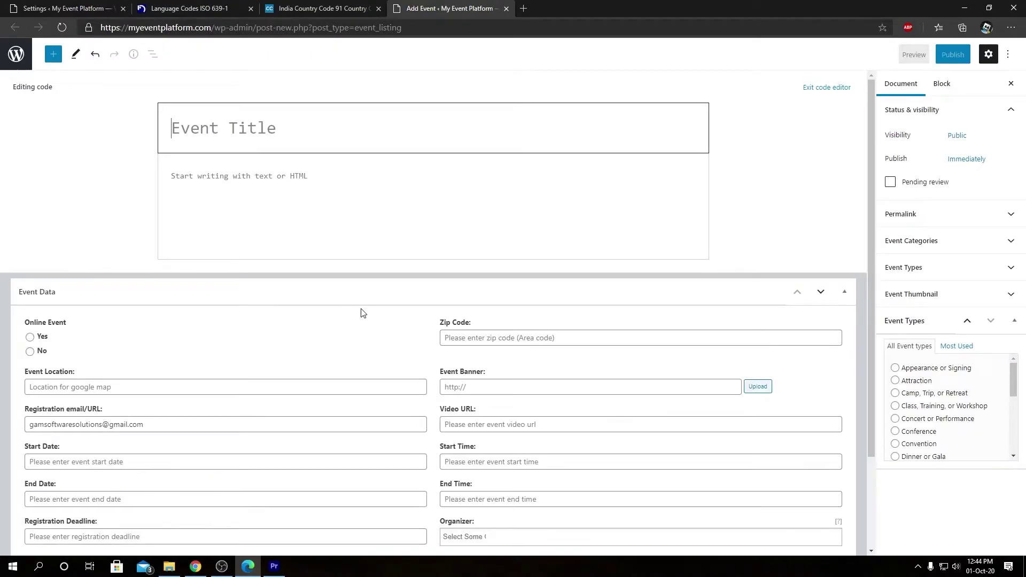
- Type 'eden' as the new event's location and pick the Eden Project, Bodelva, Par, UK suggestion
scroll(361, 313, down, 2)
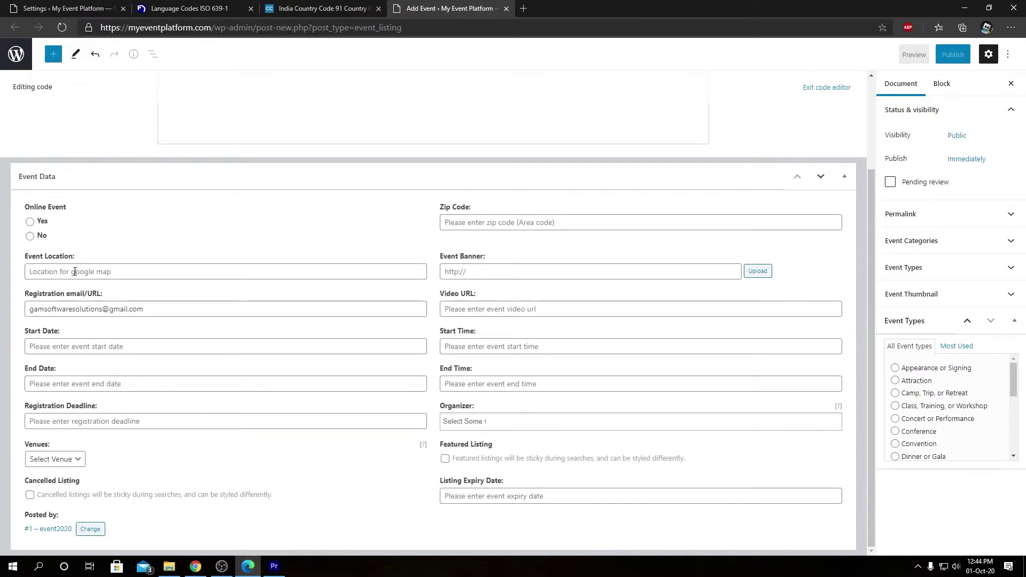
click(160, 267)
text(ed)
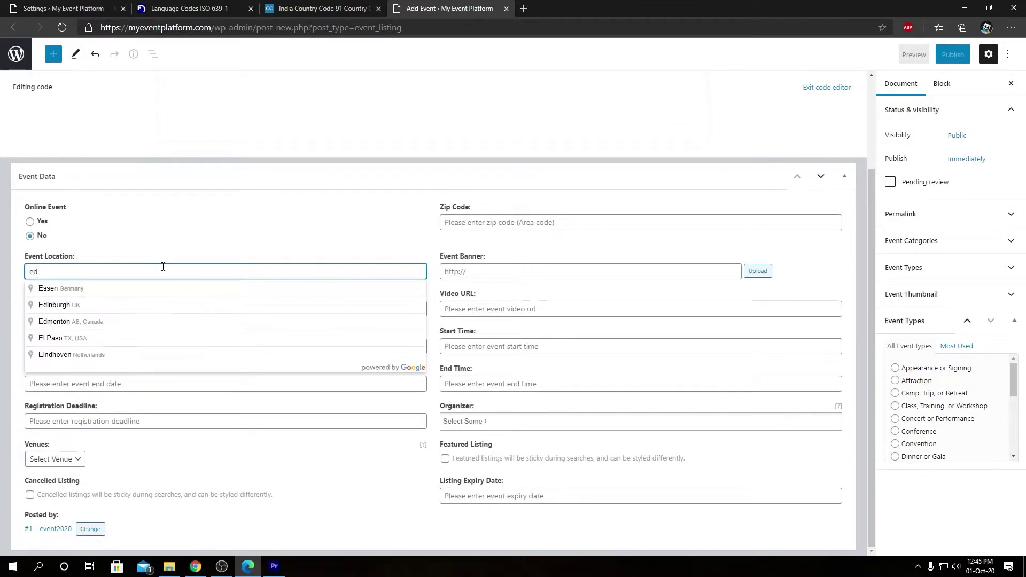
text(en)
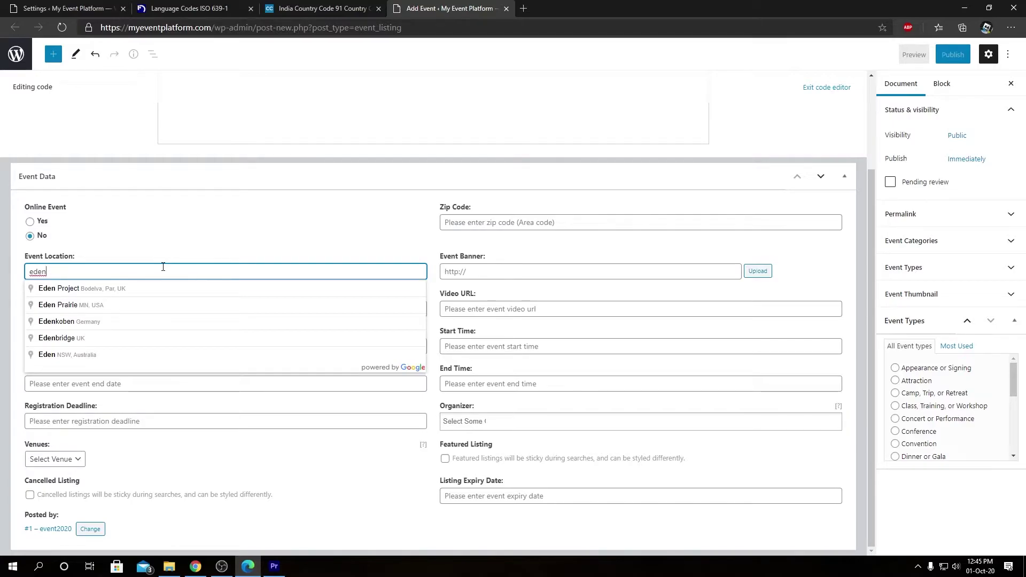
click(157, 289)
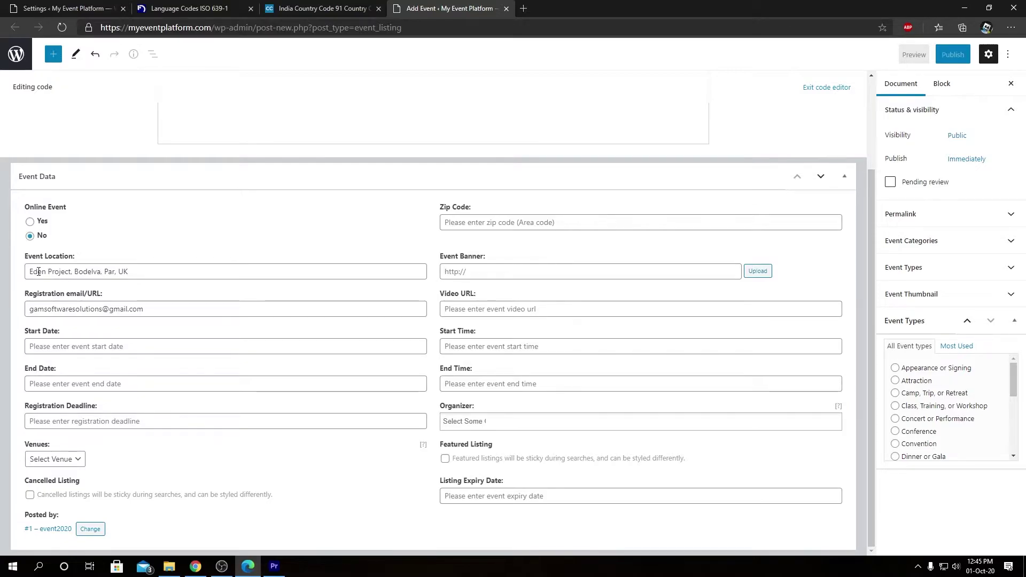
click(139, 274)
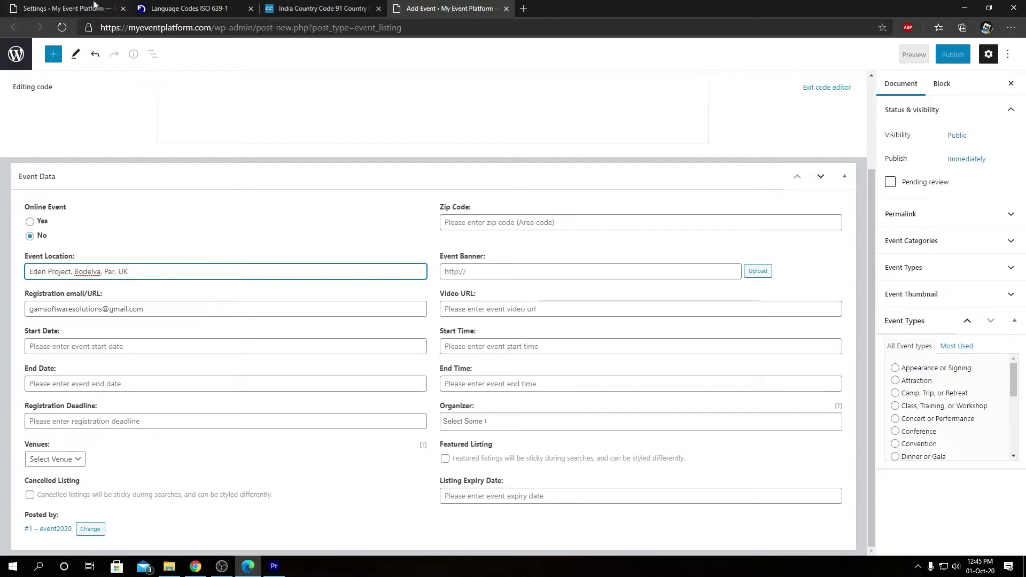
key(ctrl+Tab)
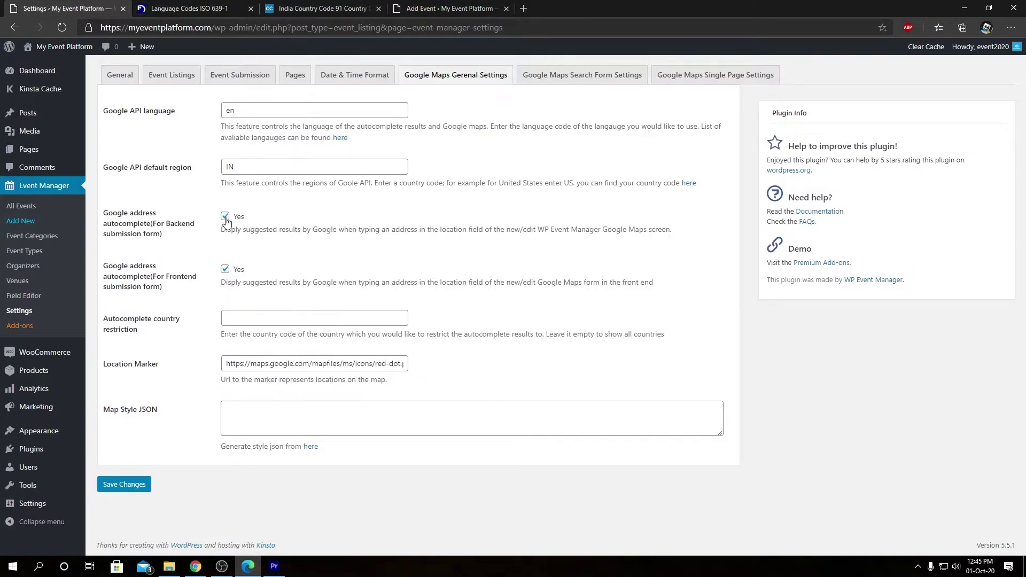
key(ctrl+shift+Tab)
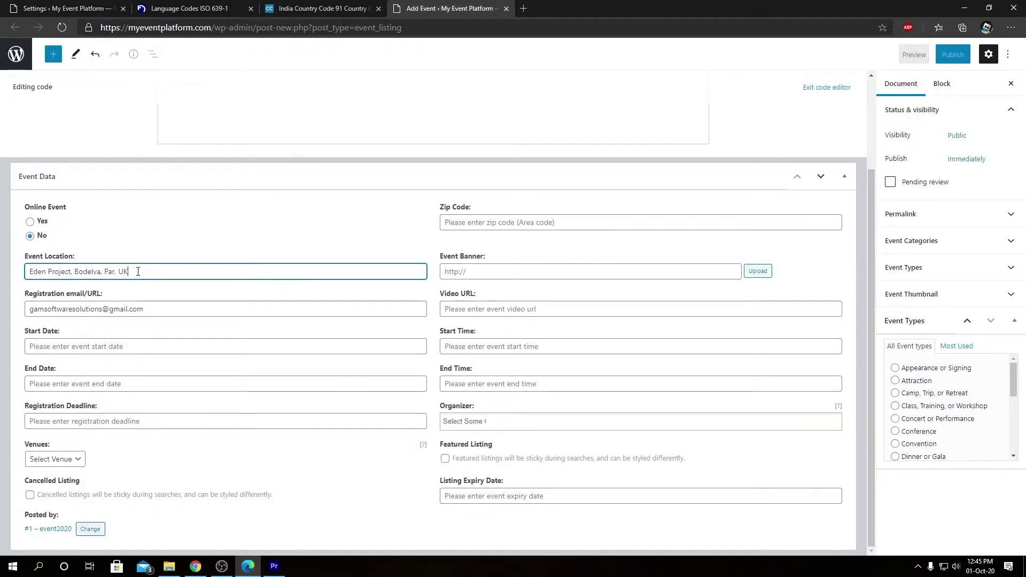
key(ctrl+Tab)
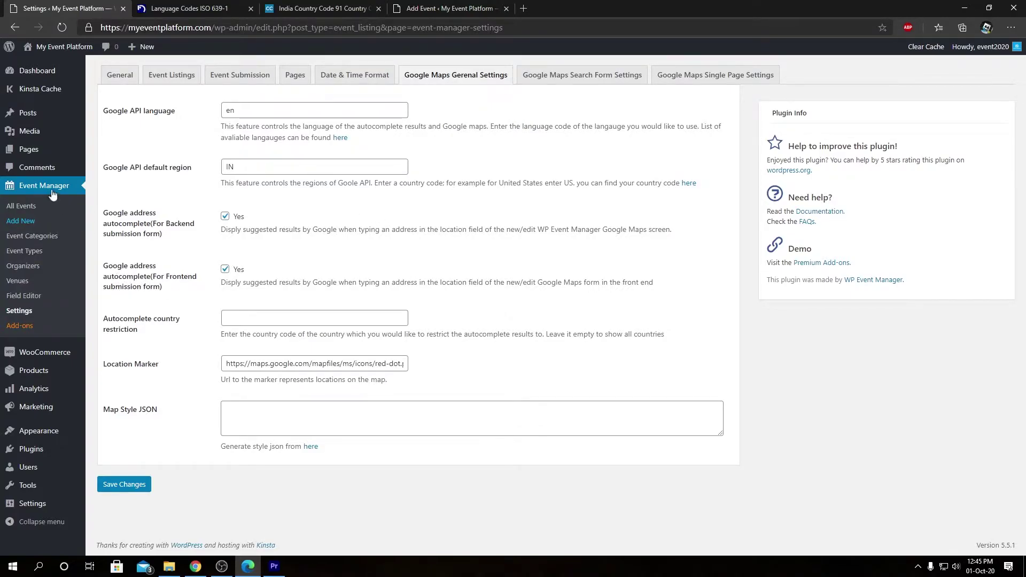
- Visit the site's Event Dashboard, start a new event, and type 'eden' into its location field
mouse_move(53, 47)
right_click(47, 67)
click(59, 77)
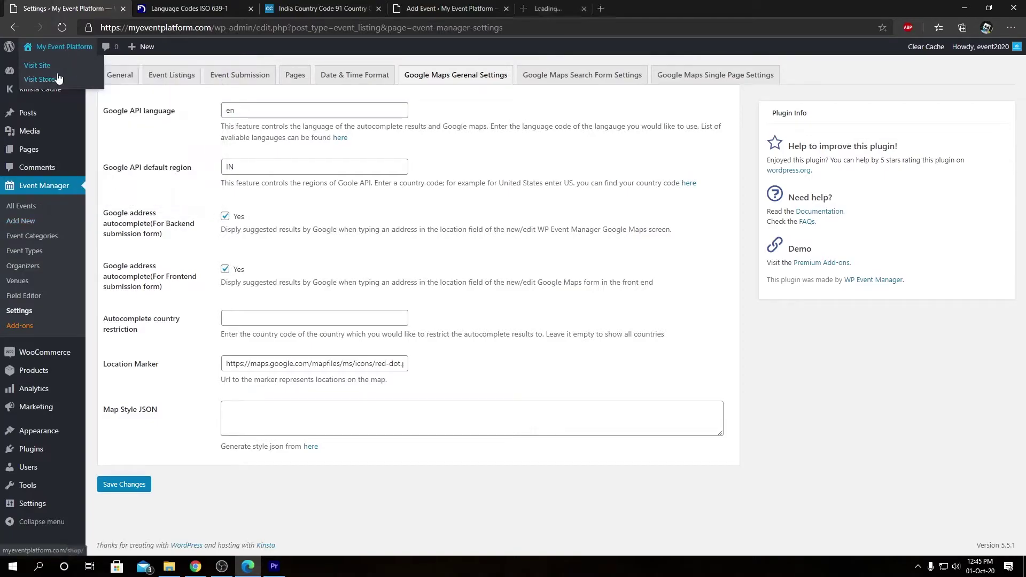
click(556, 7)
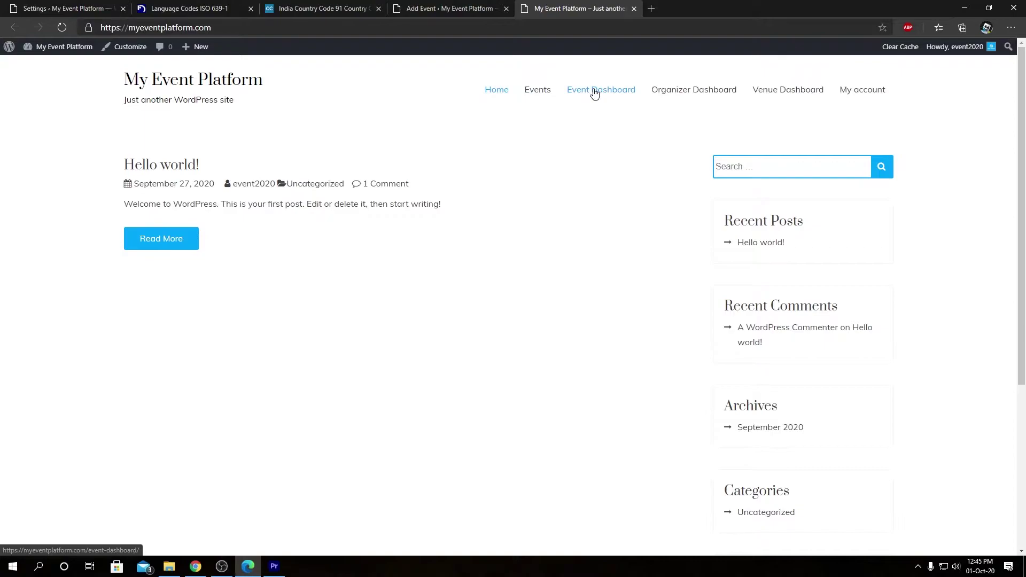
click(591, 94)
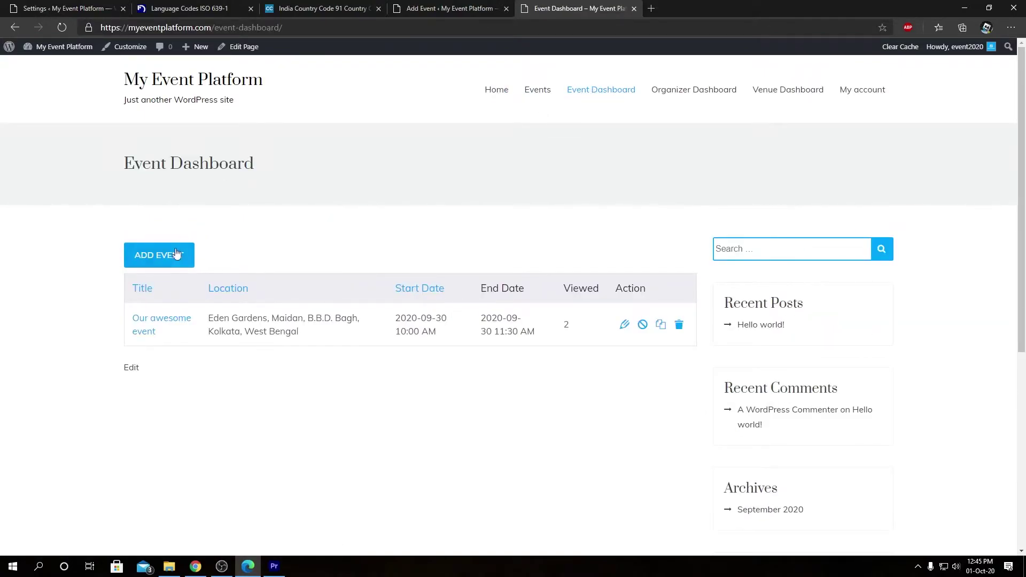
click(175, 257)
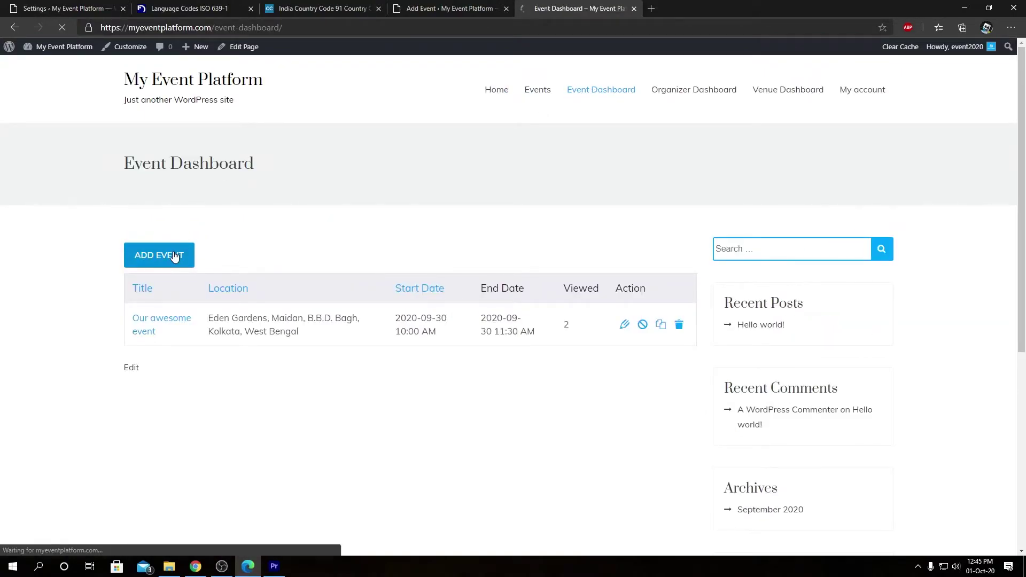
scroll(602, 246, down, 4)
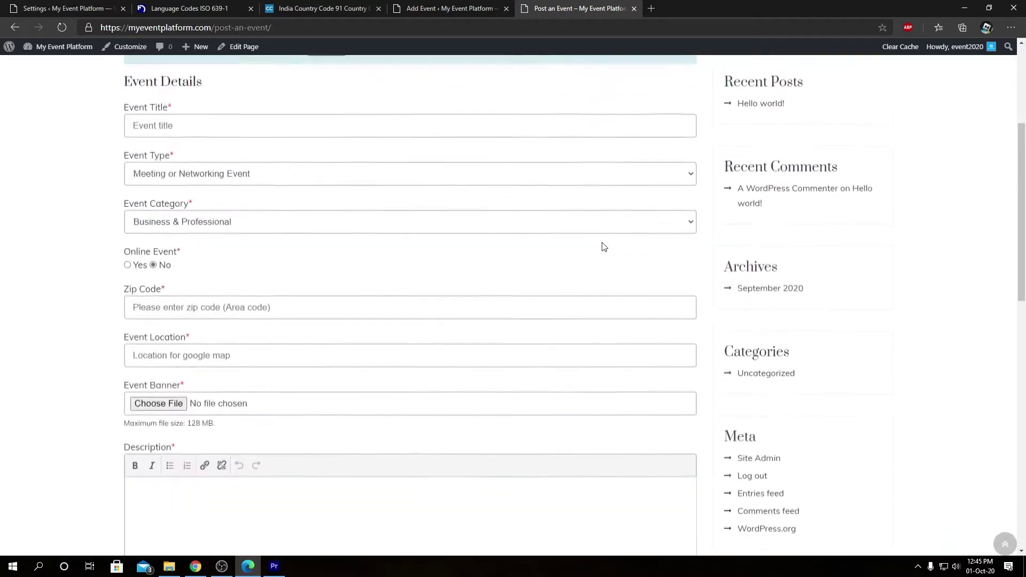
click(162, 343)
text(eden)
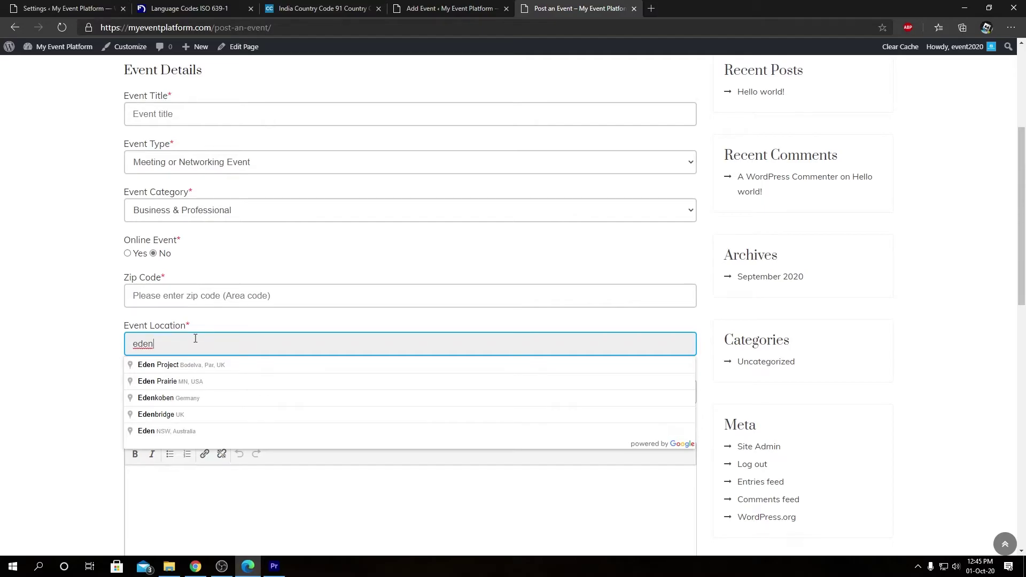
key(ctrl+1)
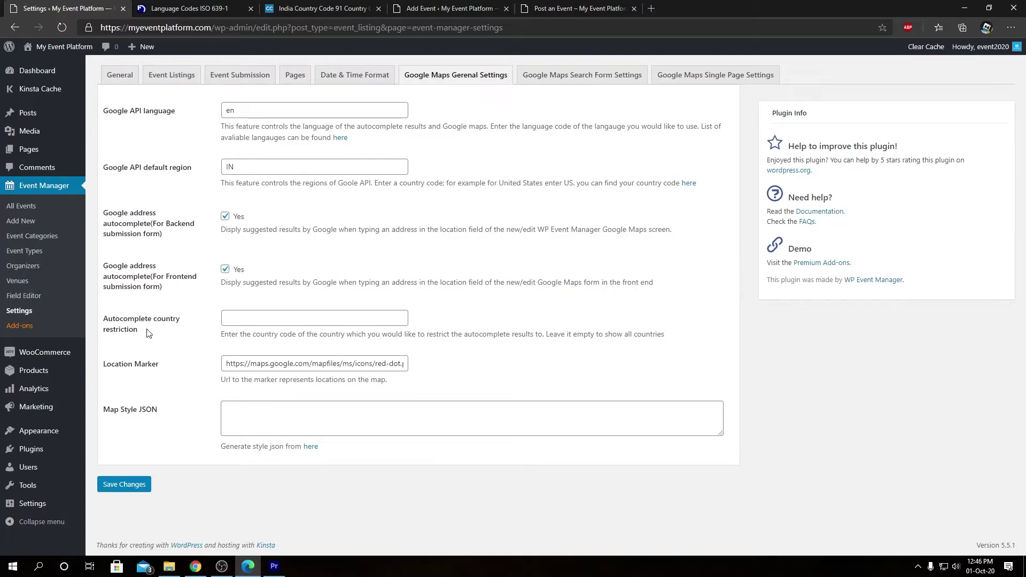
click(245, 314)
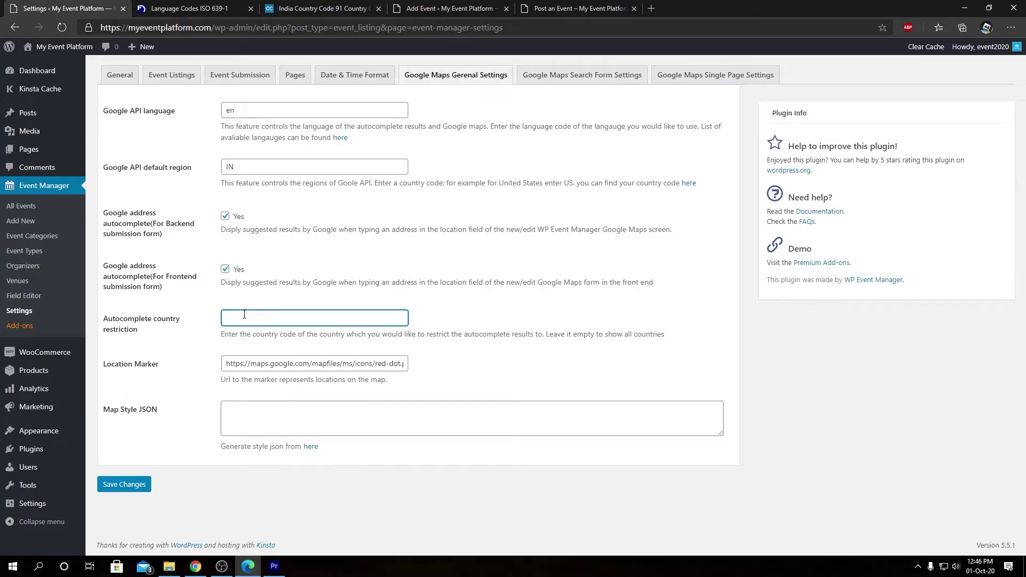
click(452, 8)
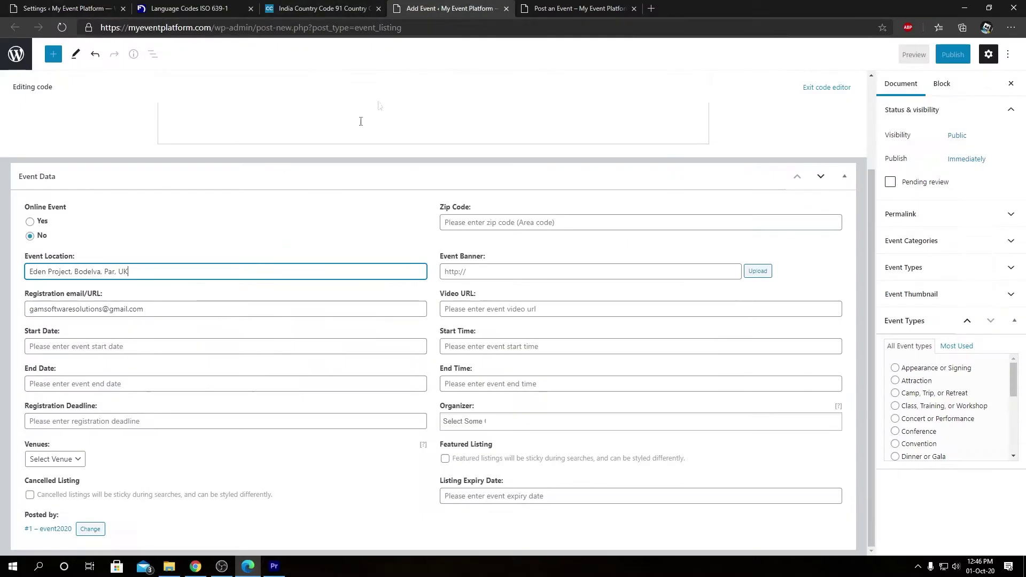
key(ctrl+Tab)
click(256, 341)
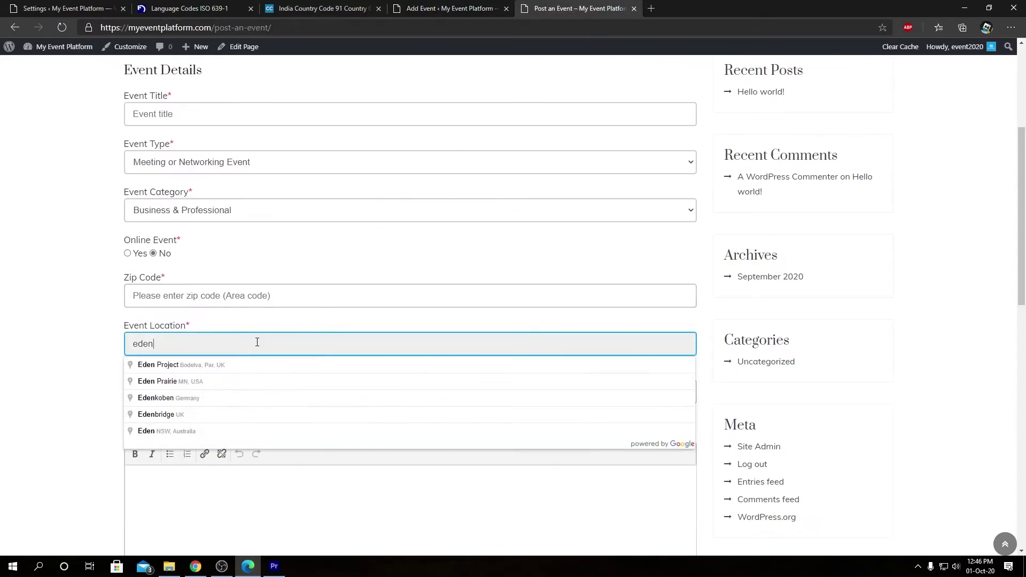
click(64, 8)
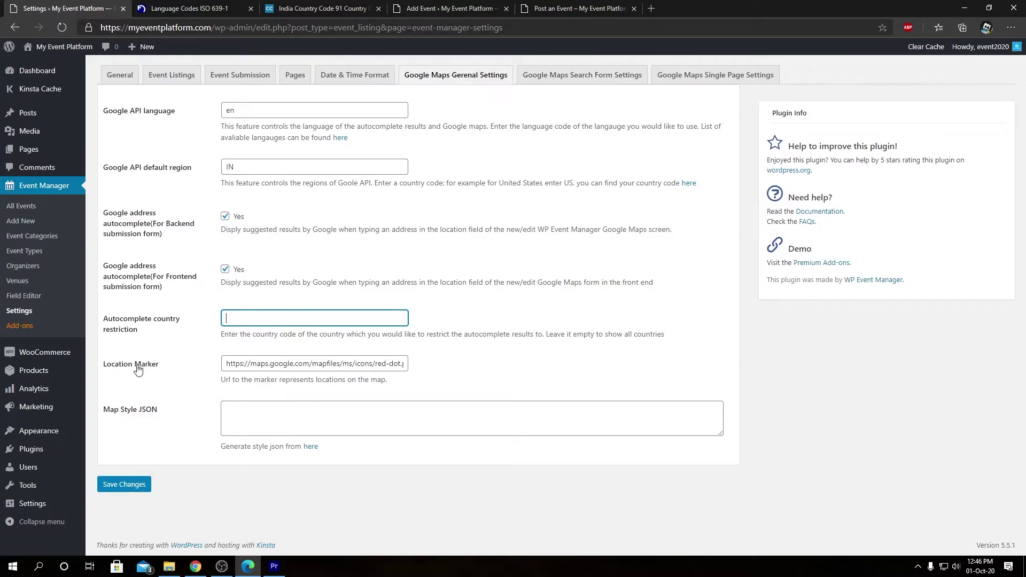
click(298, 365)
key(ctrl+a)
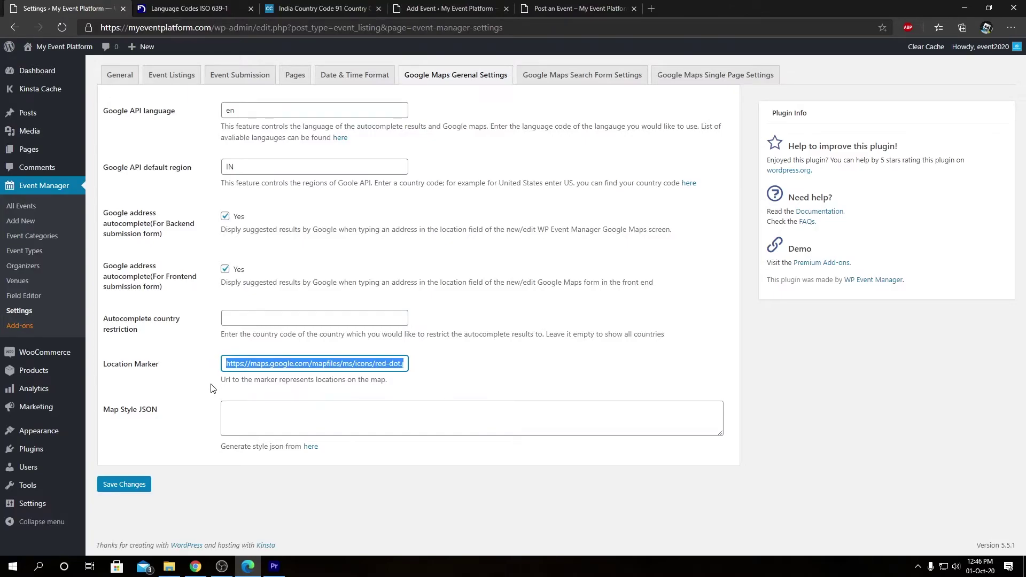
- Leave the Location Marker field and bring up the link options for the Map Style JSON 'here' link
double_click(351, 363)
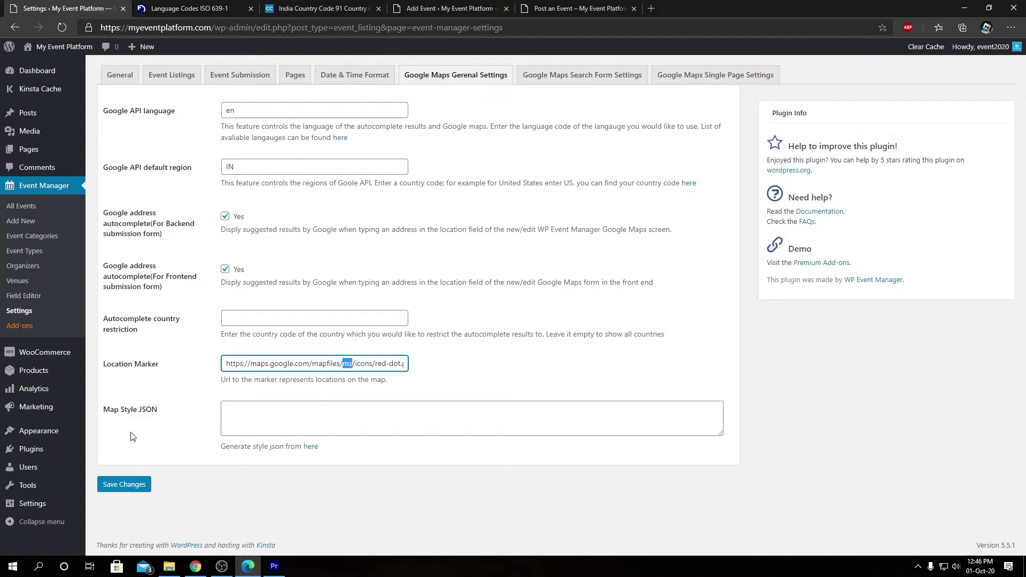
click(213, 477)
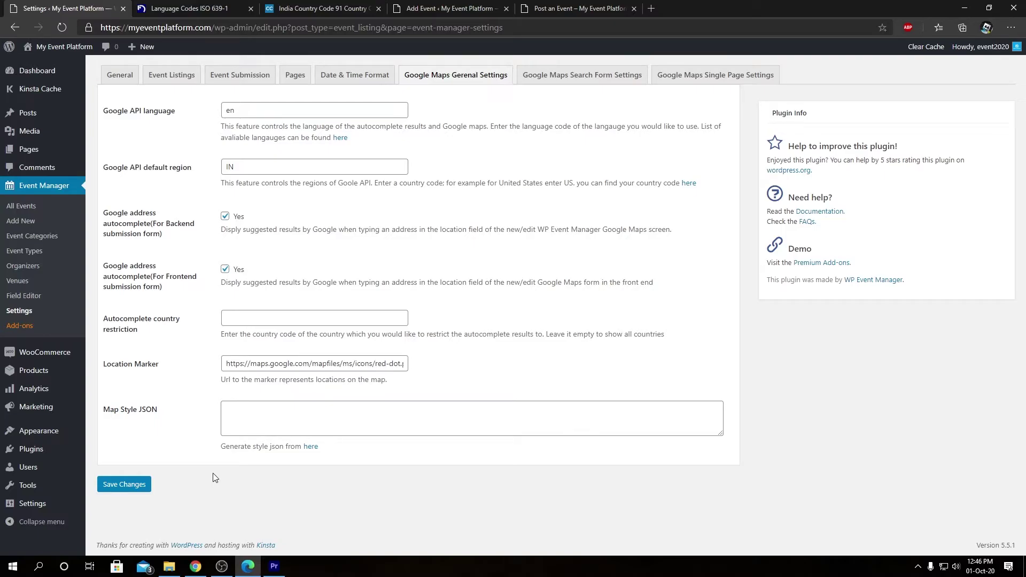
right_click(311, 450)
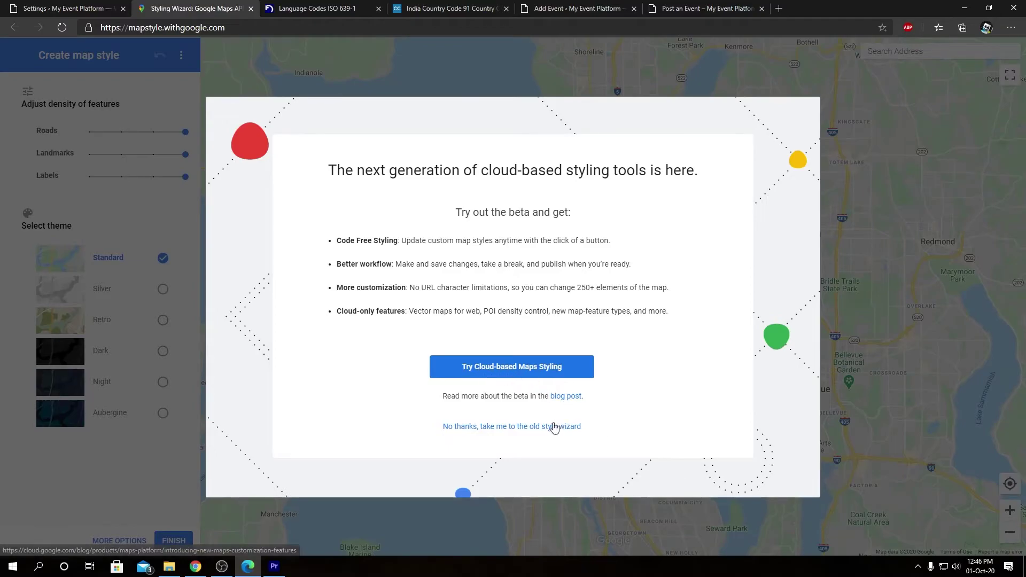
- In the classic Google Maps Styling Wizard, apply the Dark theme to the map
click(532, 427)
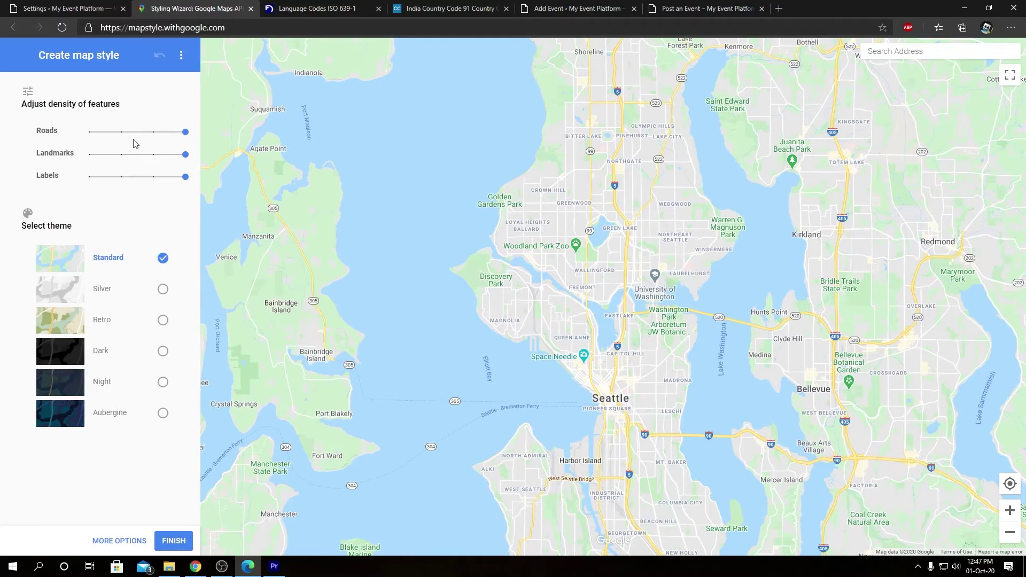
click(124, 542)
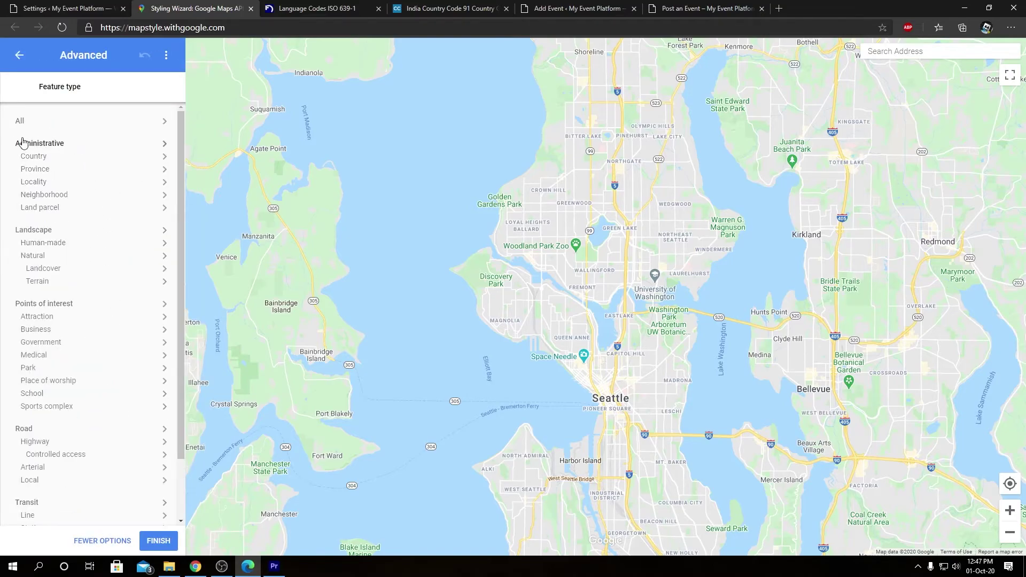
scroll(99, 452, down, 2)
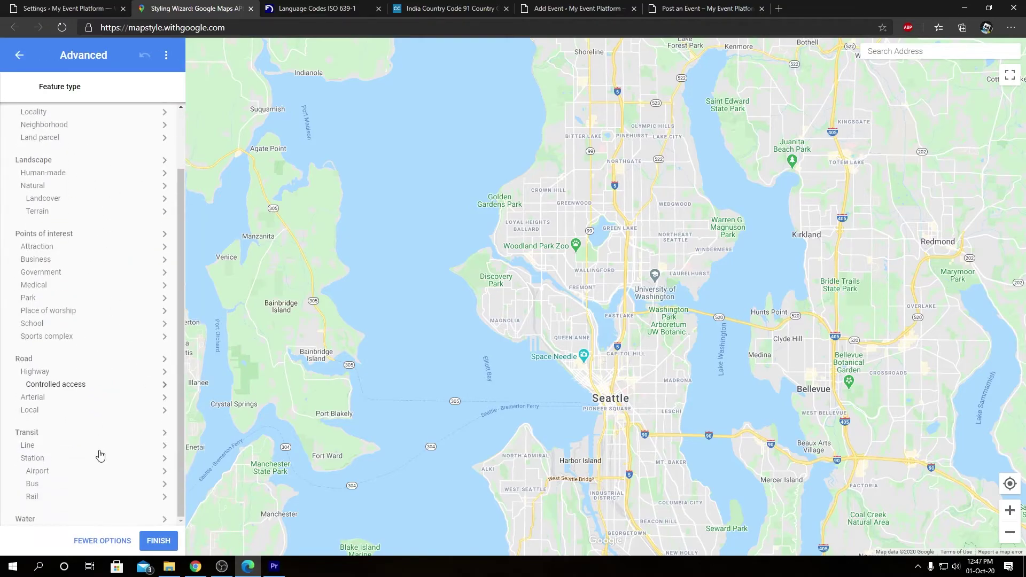
click(102, 540)
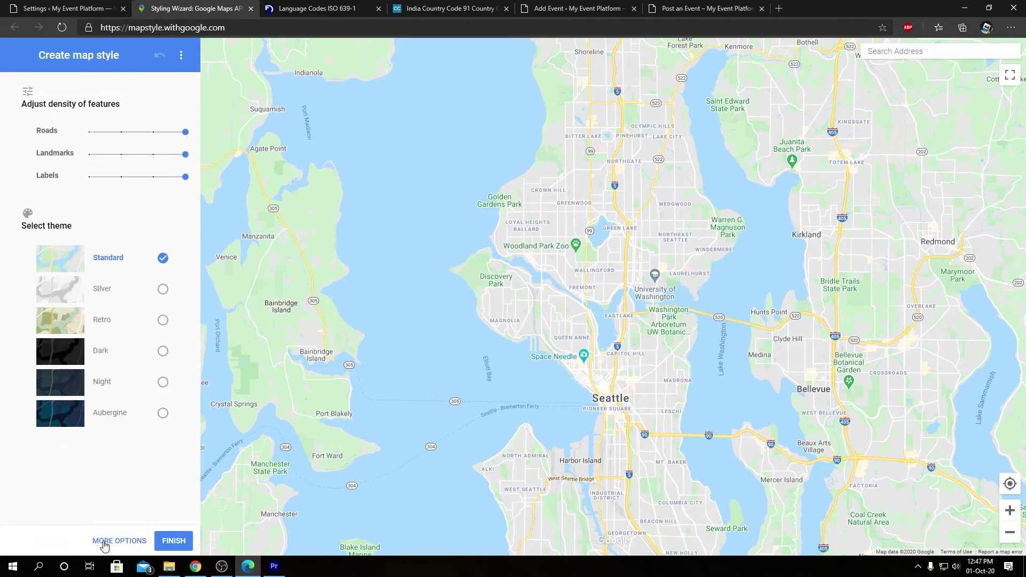
click(106, 357)
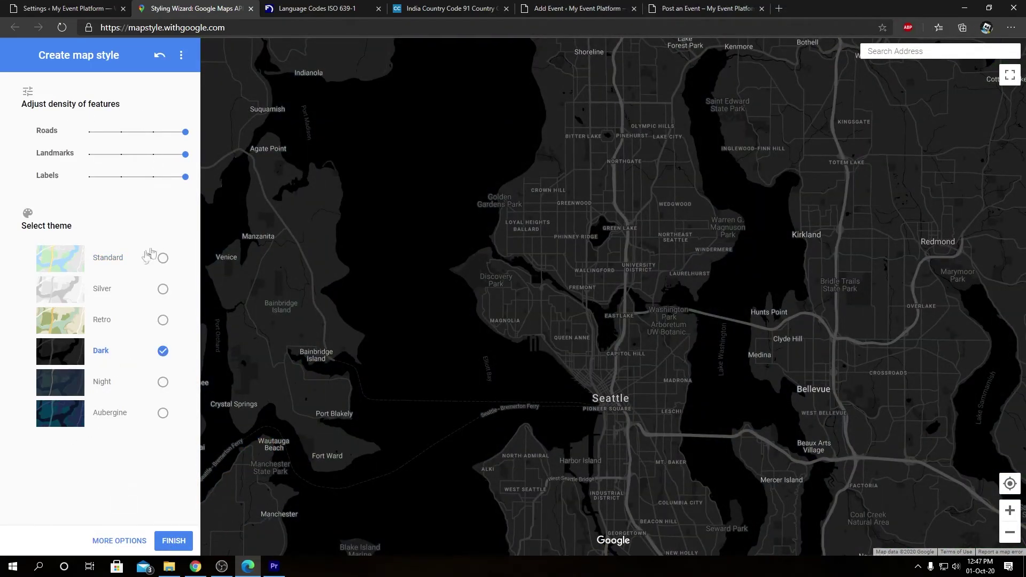
- Finish styling and copy the generated Dark-theme style JSON
click(177, 541)
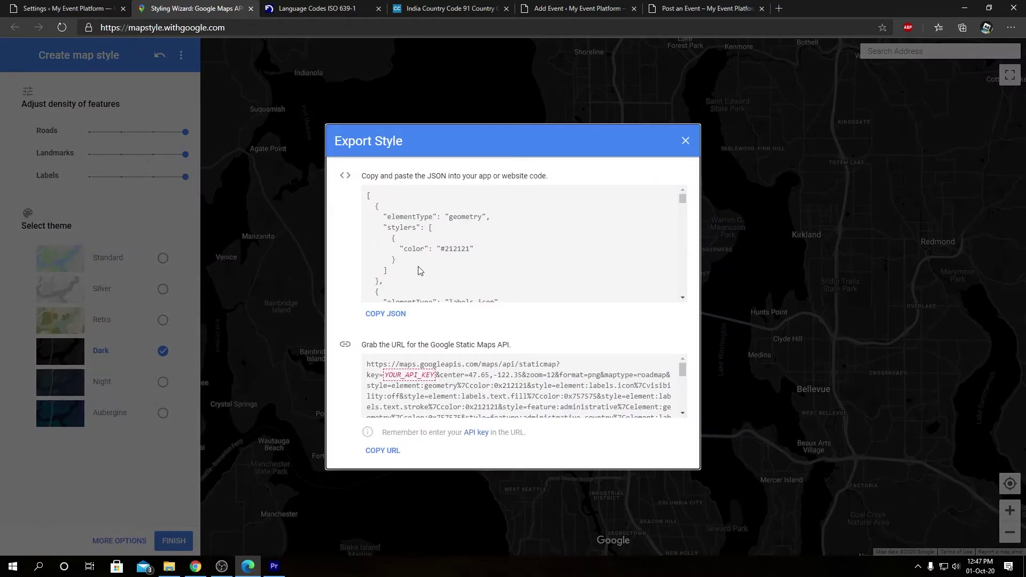
click(385, 321)
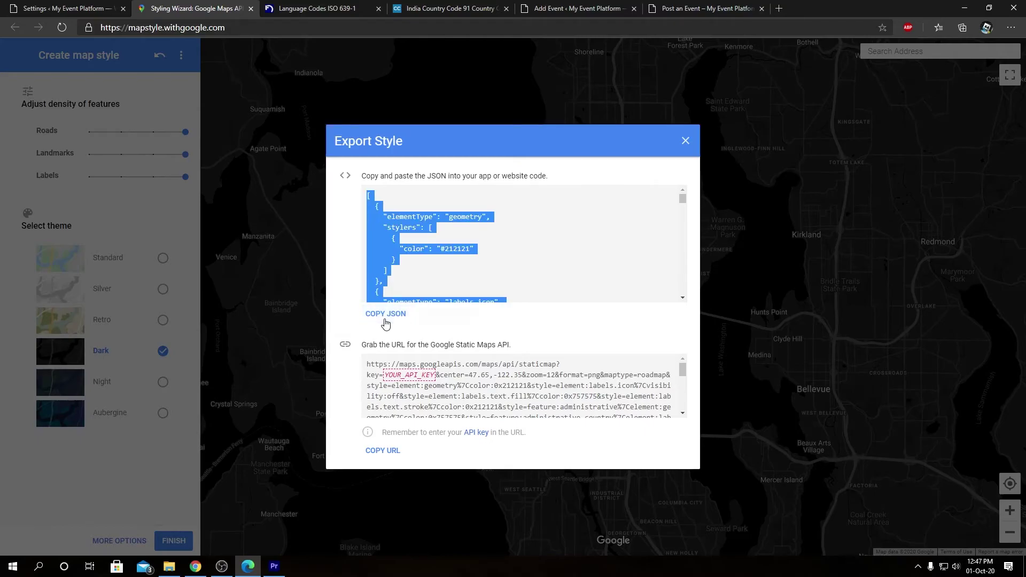
key(ctrl+shift+Tab)
- Save the Google Maps general settings
click(251, 425)
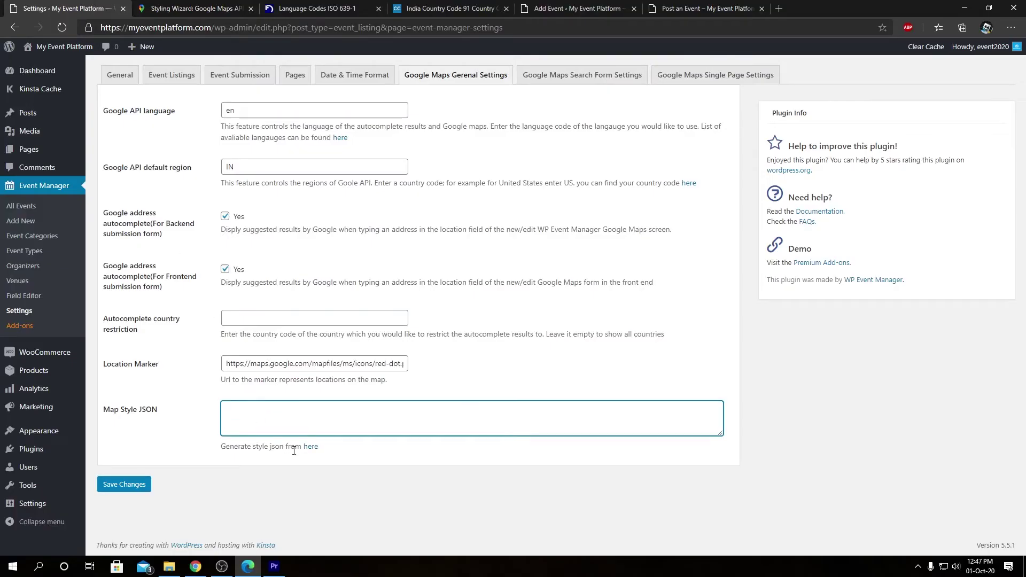
click(135, 485)
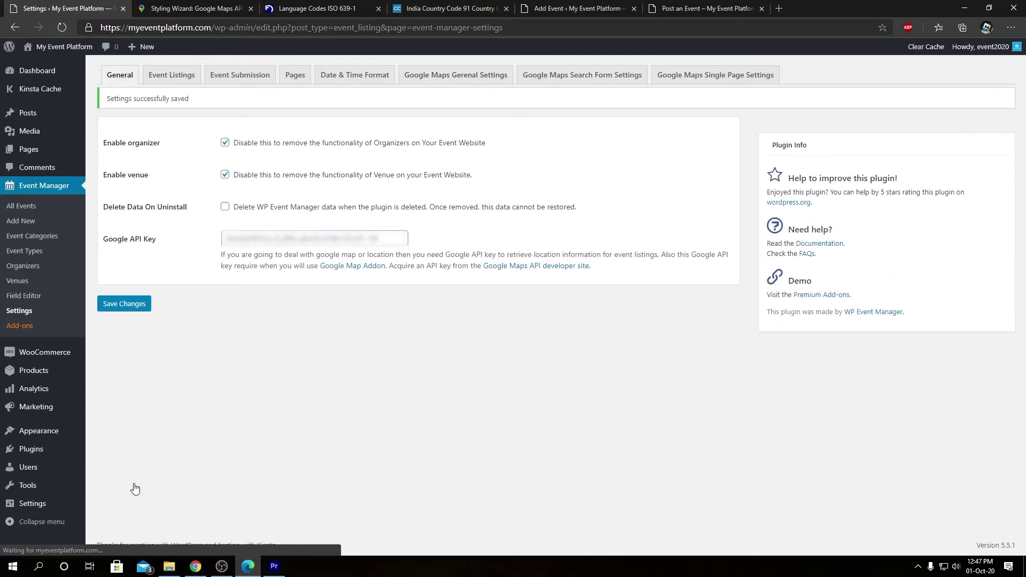
click(456, 74)
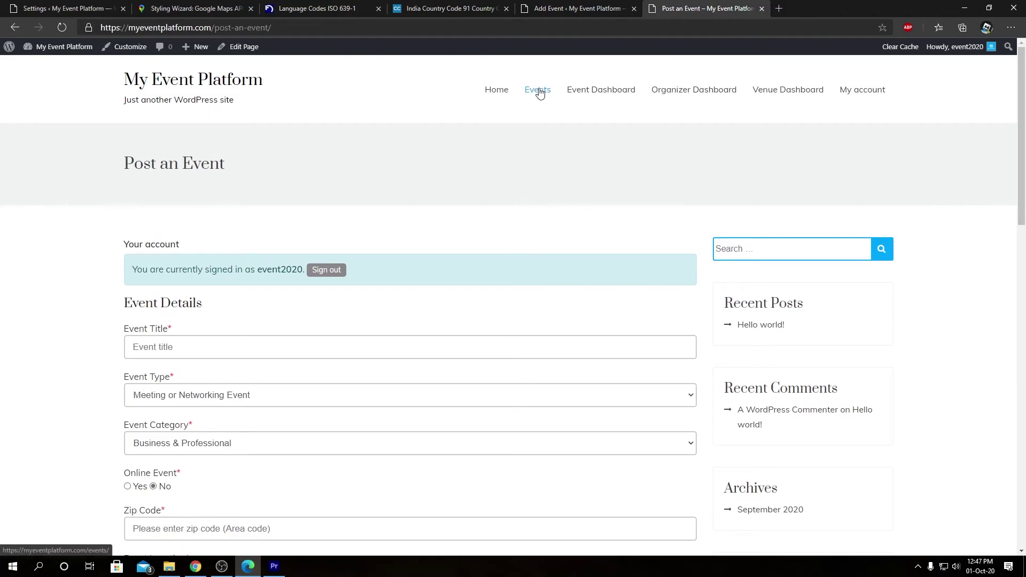
- Open the public Events page and zoom the map out over Kolkata's Eden Gardens event
click(539, 92)
scroll(548, 257, down, 3)
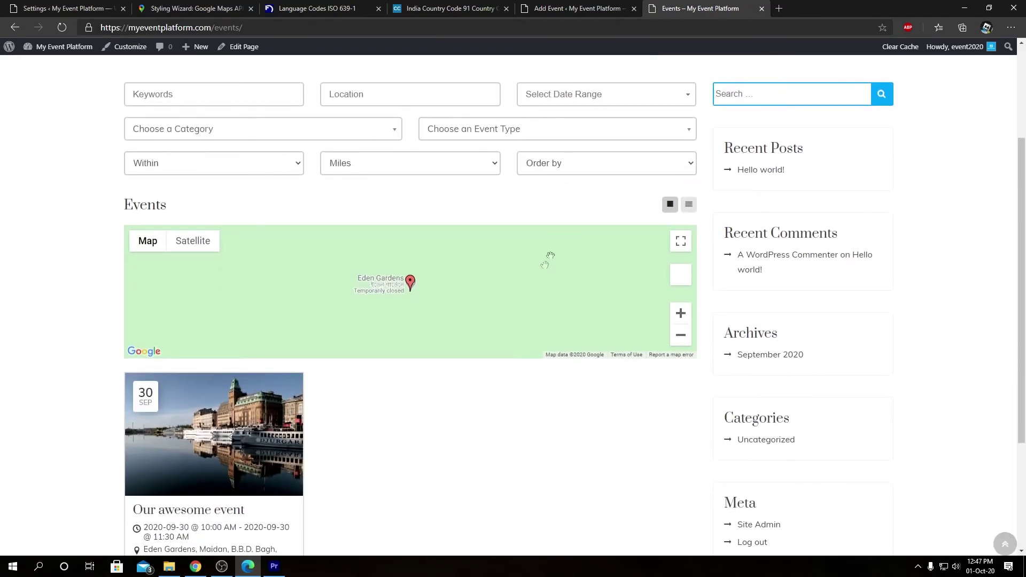
click(682, 341)
click(682, 340)
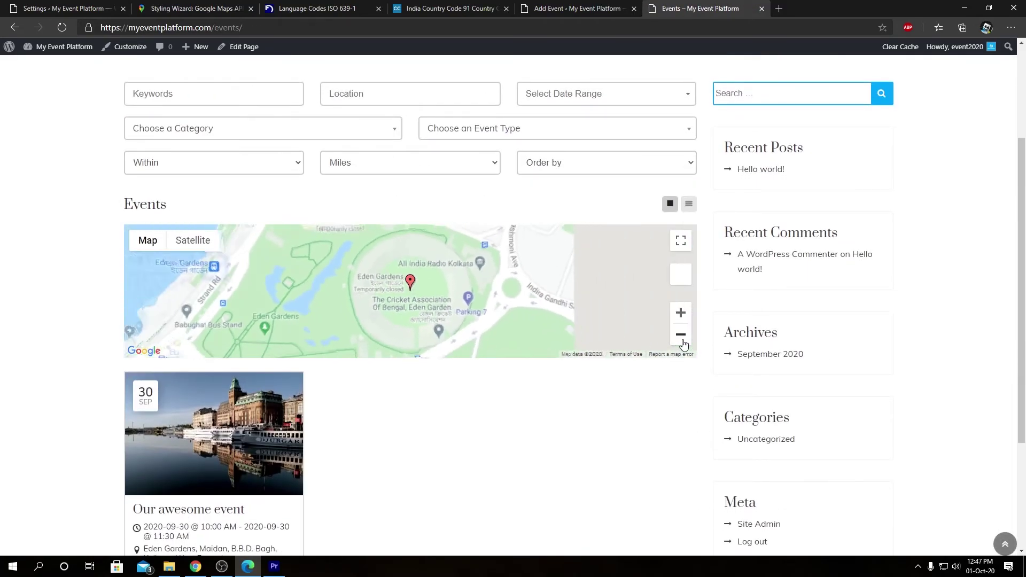
click(682, 341)
click(682, 340)
click(683, 340)
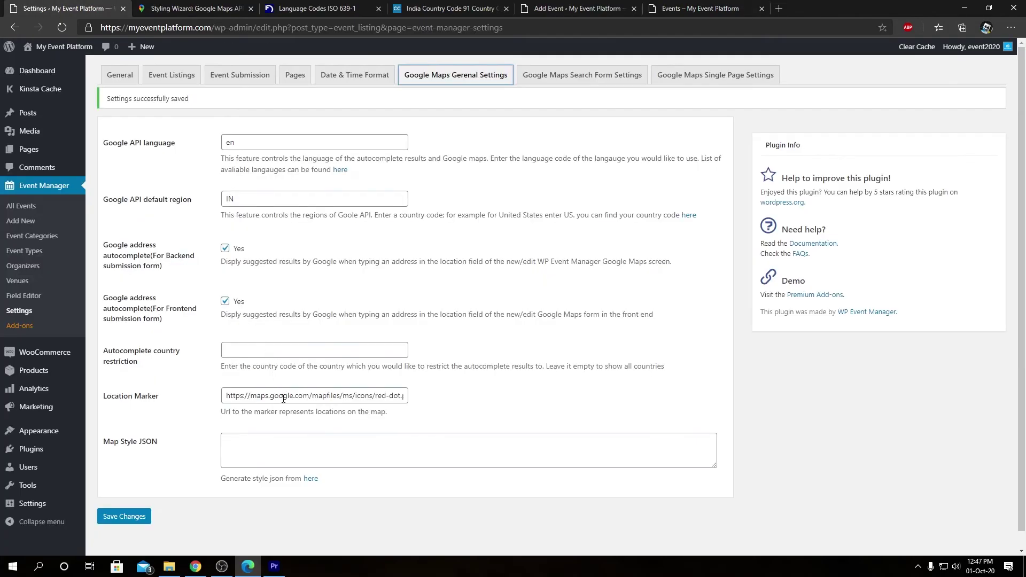
- Paste the copied dark style JSON into the Map Style JSON box and save the Google Maps settings
click(301, 437)
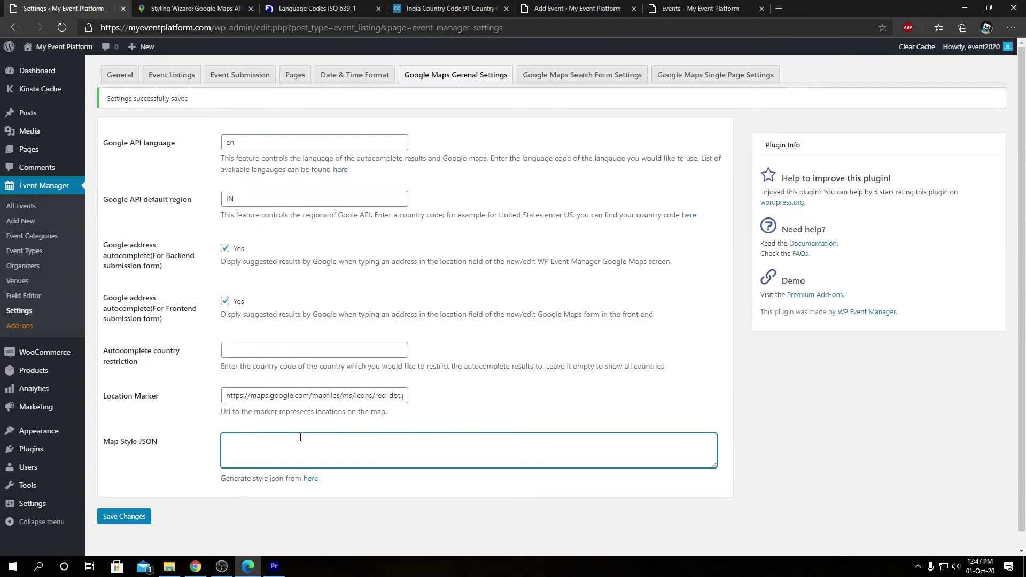
key(ctrl+v)
click(134, 517)
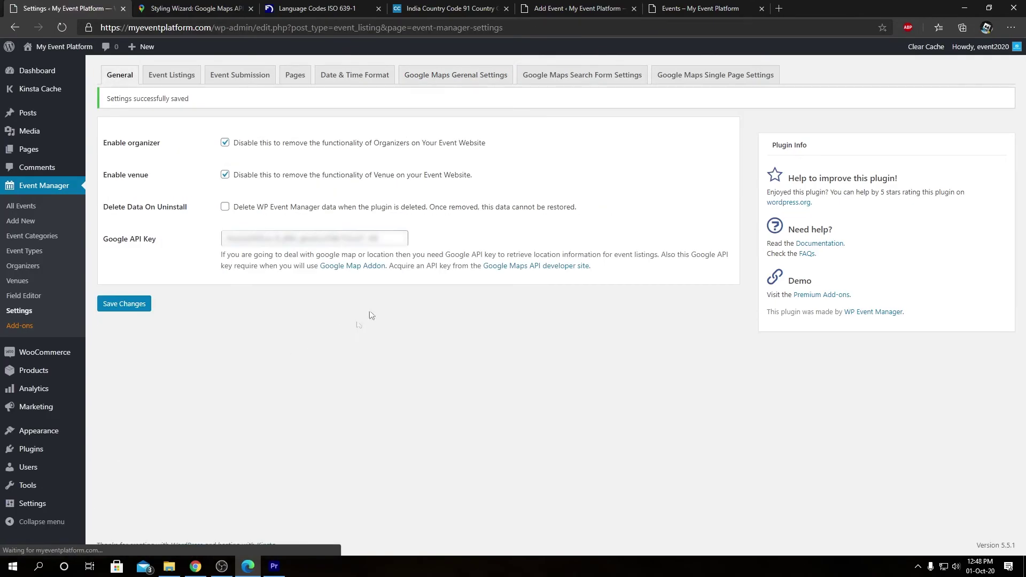
click(487, 80)
- Check that the events page map now renders dark, zooming out one level, then return to settings
click(700, 8)
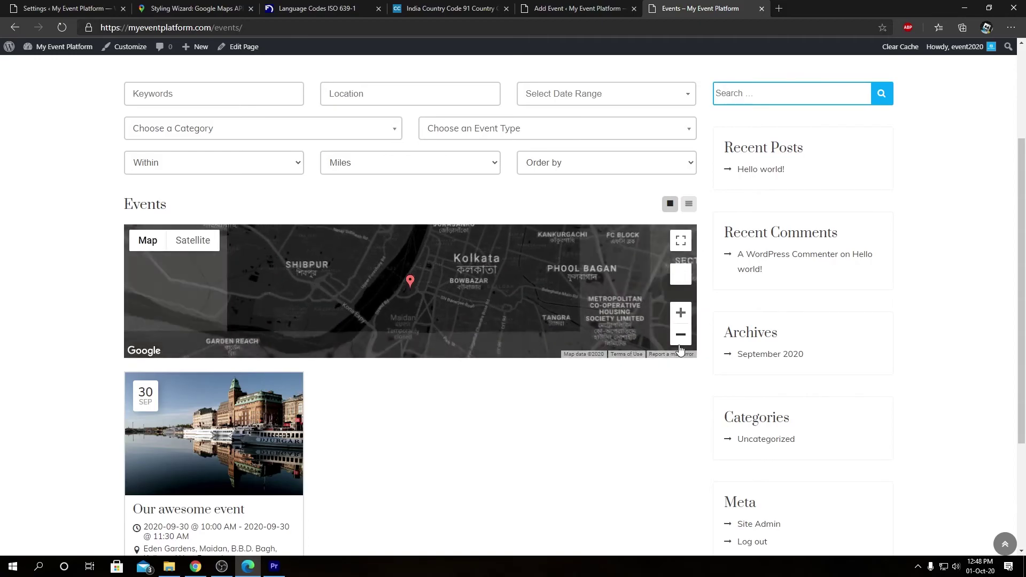
click(680, 348)
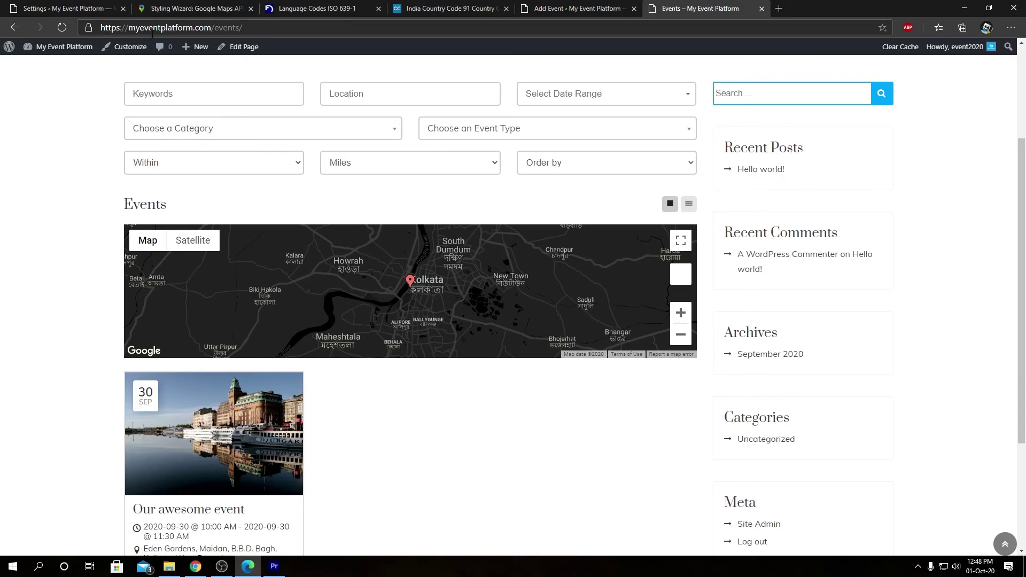
key(ctrl+1)
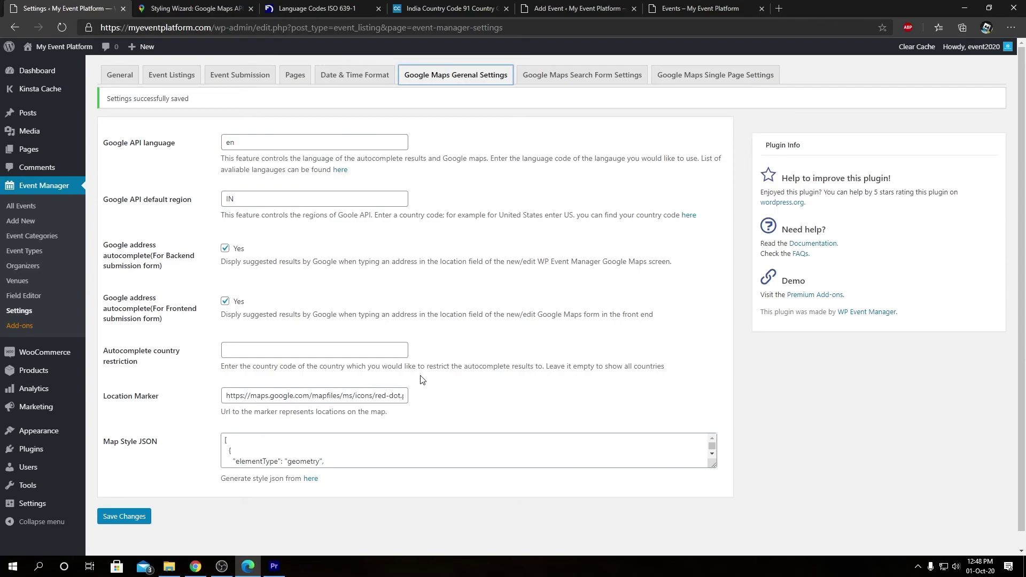